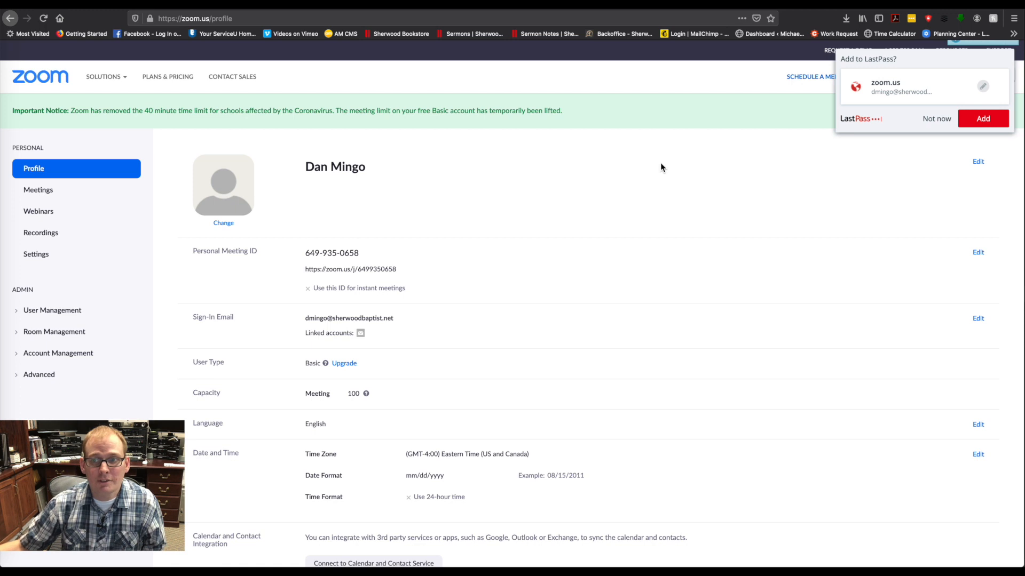
Decline saving the login to LastPass and examine the profile's personal meeting ID, user type, capacity, date and time, and sign-in settings.
{"action": "left_click", "coordinate": [927, 120]}
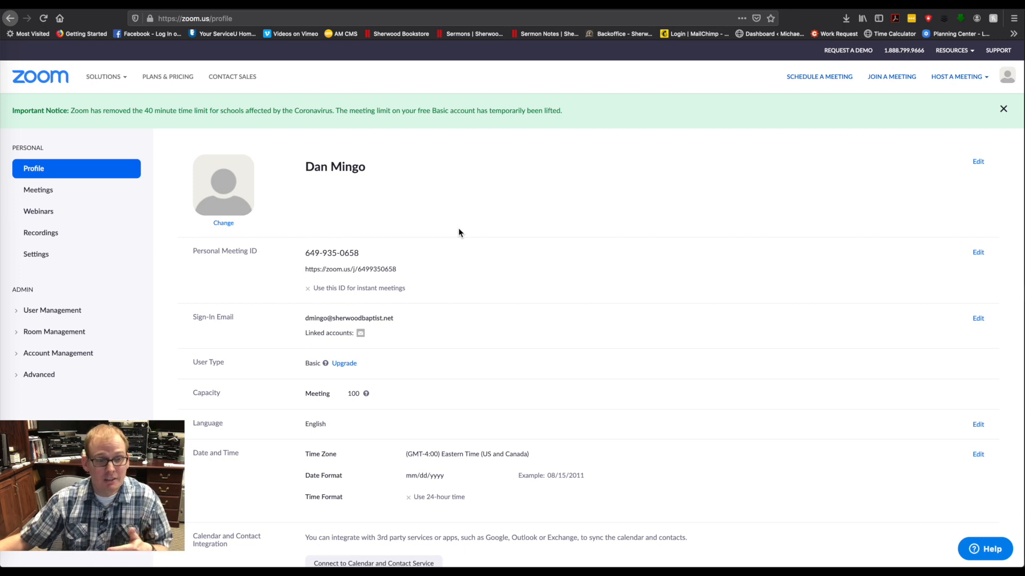
{"action": "scroll", "coordinate": [458, 232], "scroll_direction": "down", "scroll_amount": 3}
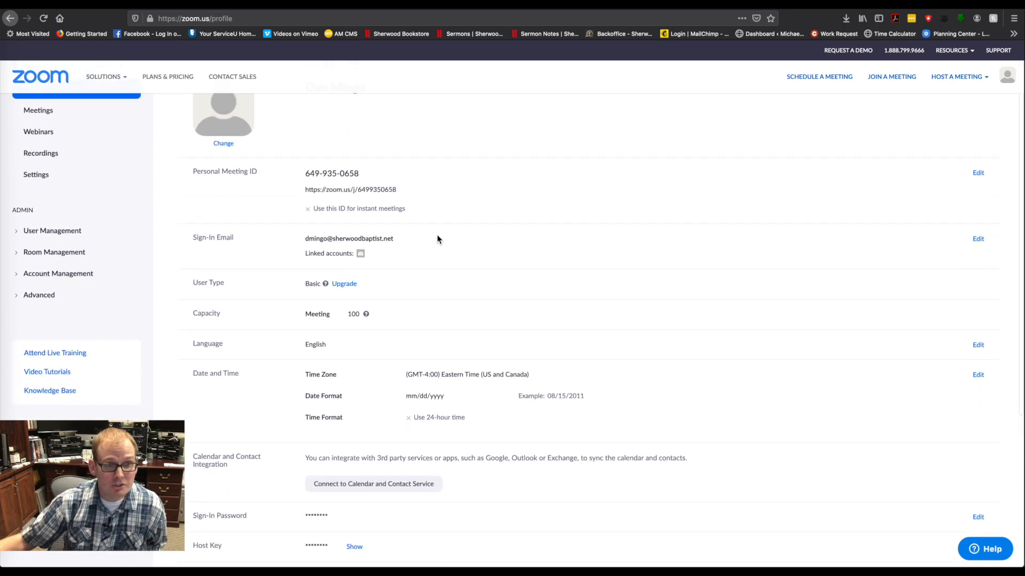
{"action": "scroll", "coordinate": [436, 238], "scroll_direction": "up", "scroll_amount": 3}
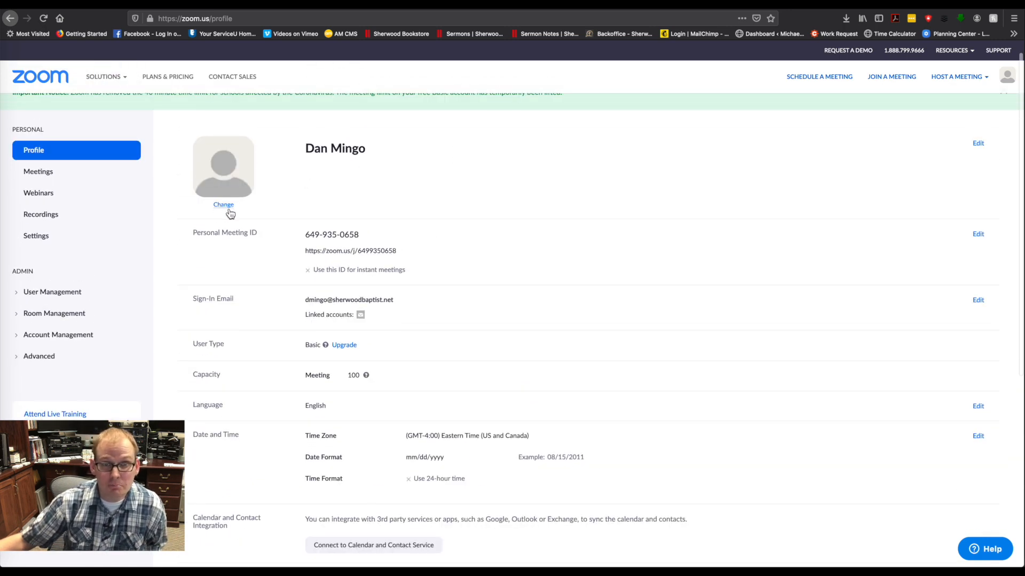
{"action": "left_click_drag", "start_coordinate": [306, 235], "coordinate": [422, 247]}
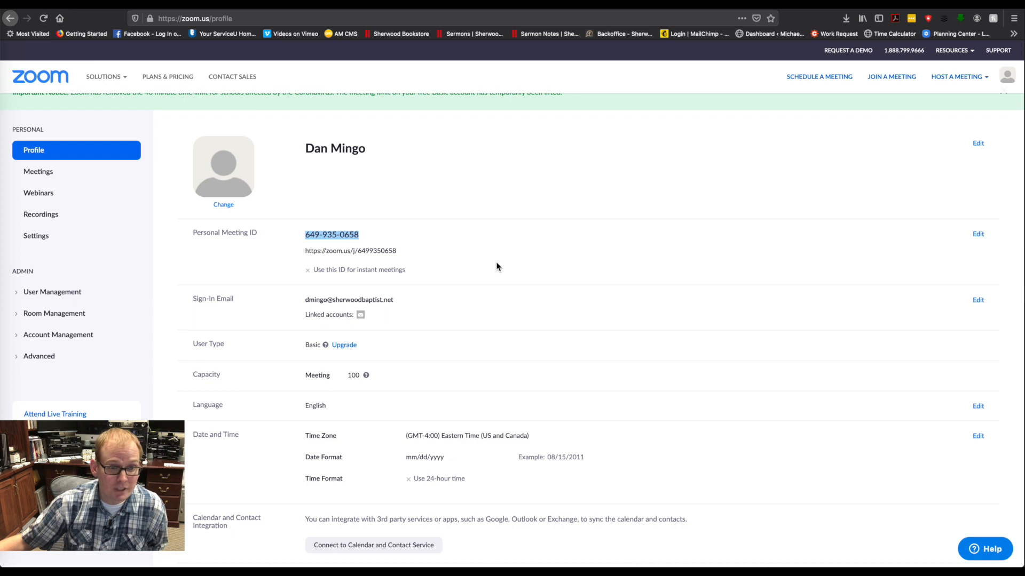
{"action": "scroll", "coordinate": [460, 267], "scroll_direction": "down", "scroll_amount": 3}
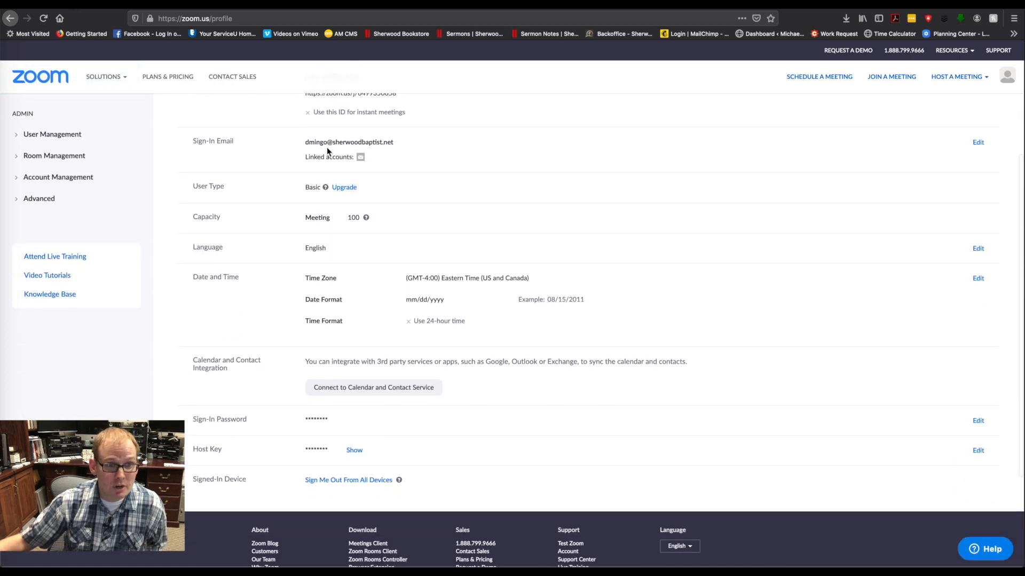
{"action": "scroll", "coordinate": [317, 125], "scroll_direction": "down", "scroll_amount": 2}
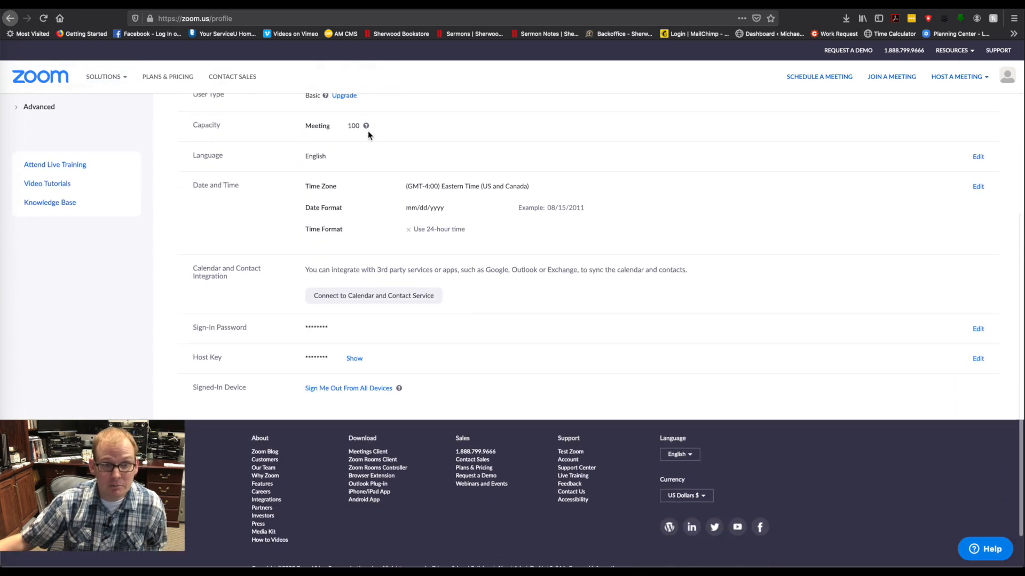
{"action": "scroll", "coordinate": [347, 143], "scroll_direction": "up", "scroll_amount": 1}
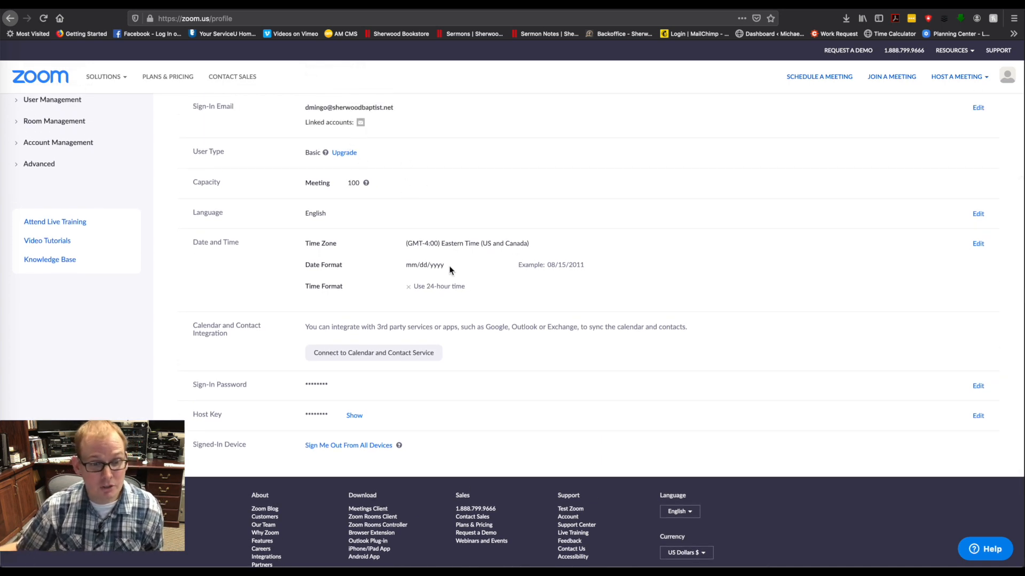
{"action": "scroll", "coordinate": [409, 277], "scroll_direction": "down", "scroll_amount": 2}
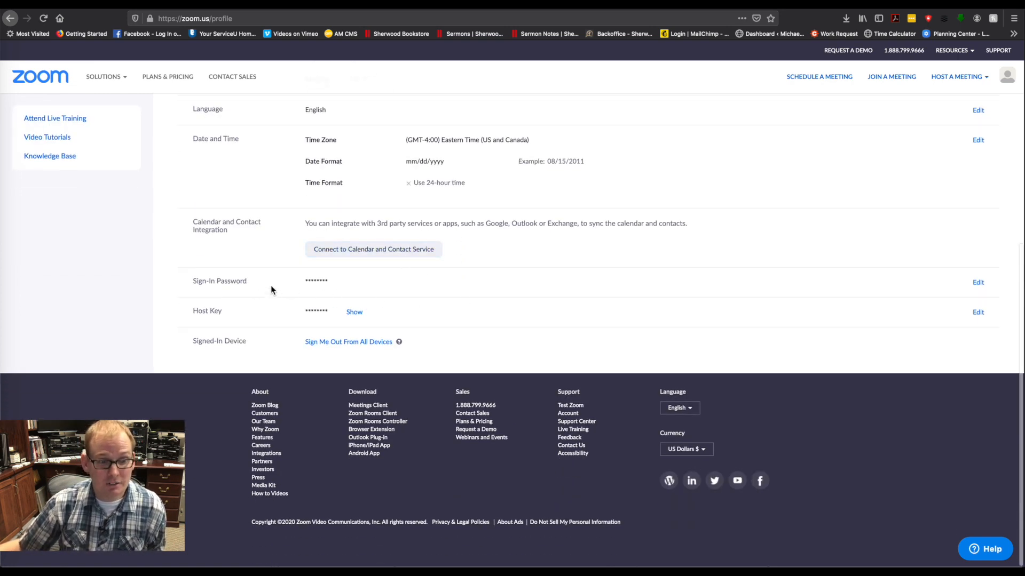
{"action": "scroll", "coordinate": [286, 270], "scroll_direction": "up", "scroll_amount": 6}
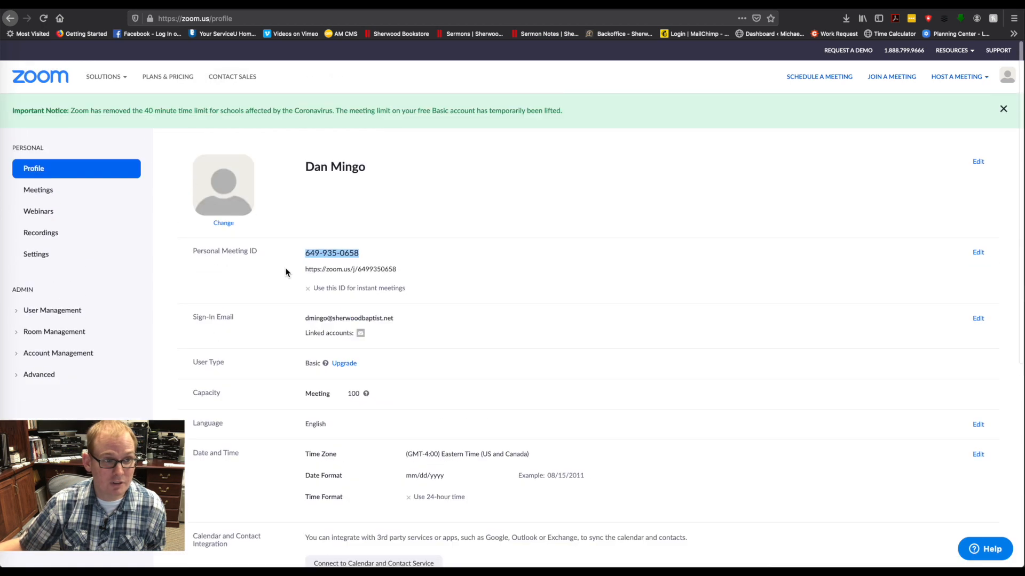
Create a new scheduled meeting and replace its default topic with the host's first name in possessive form, without apostrophe, followed by "Meeting".
{"action": "left_click", "coordinate": [46, 195]}
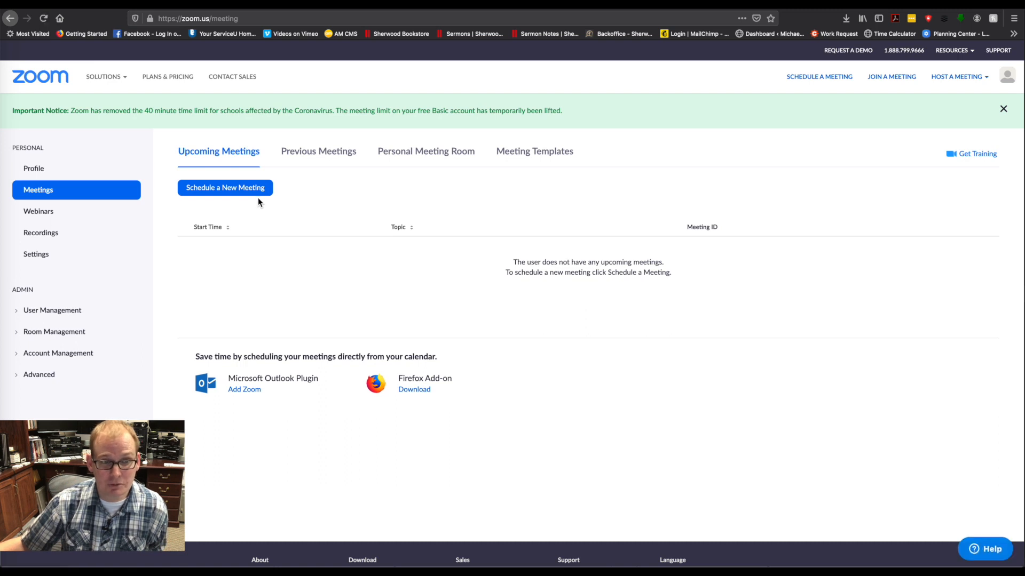
{"action": "left_click", "coordinate": [221, 191]}
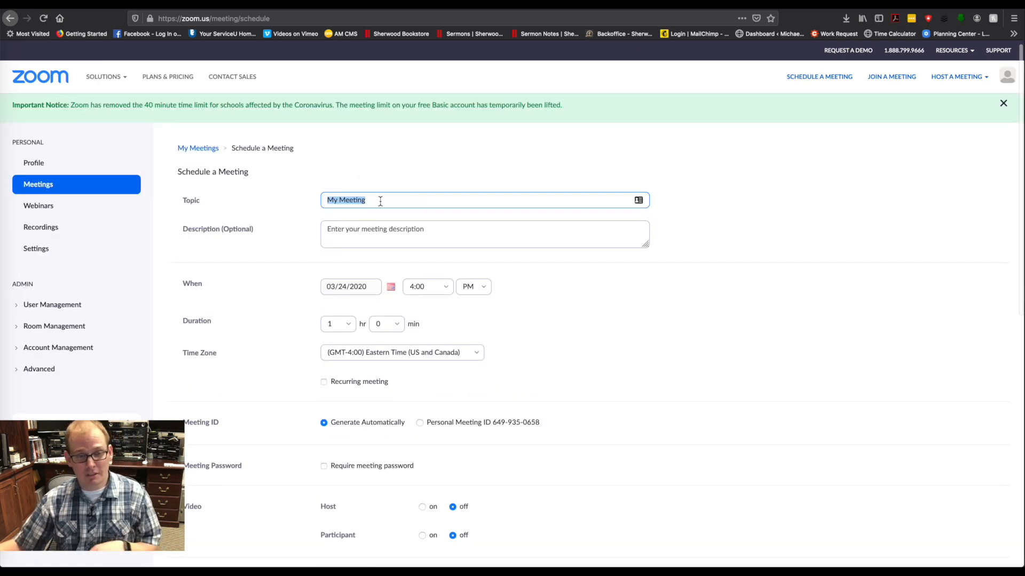
{"action": "left_click", "coordinate": [379, 200]}
{"action": "key", "text": "BackSpace"}
{"action": "key", "text": "BackSpace"}
{"action": "key", "text": "BackSpace"}
{"action": "key", "text": "BackSpace"}
{"action": "key", "text": "BackSpace"}
{"action": "key", "text": "BackSpace"}
{"action": "key", "text": "BackSpace"}
{"action": "key", "text": "BackSpace"}
{"action": "key", "text": "BackSpace"}
{"action": "key", "text": "BackSpace"}
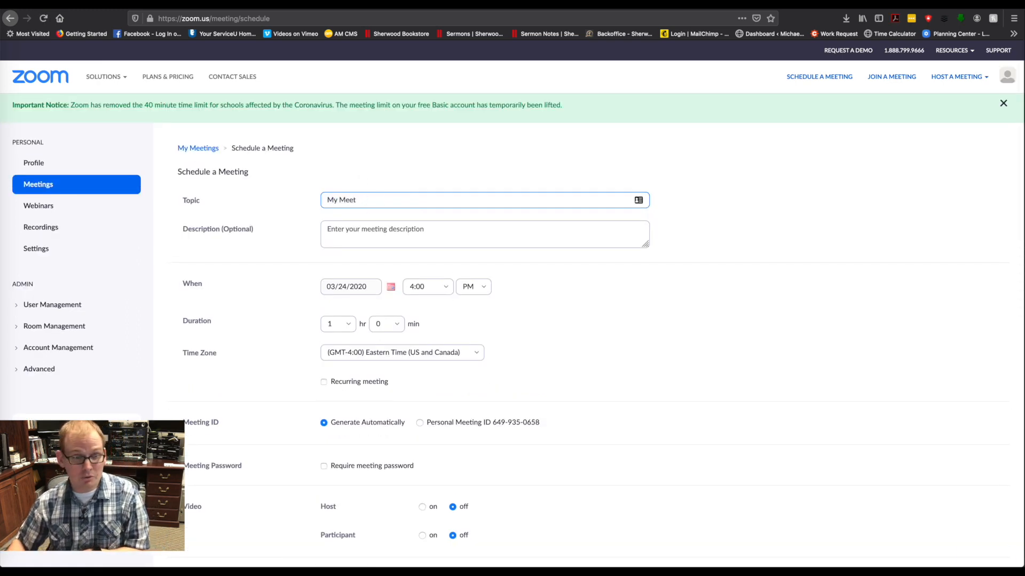
{"action": "type", "text": "Dans Meeting"}
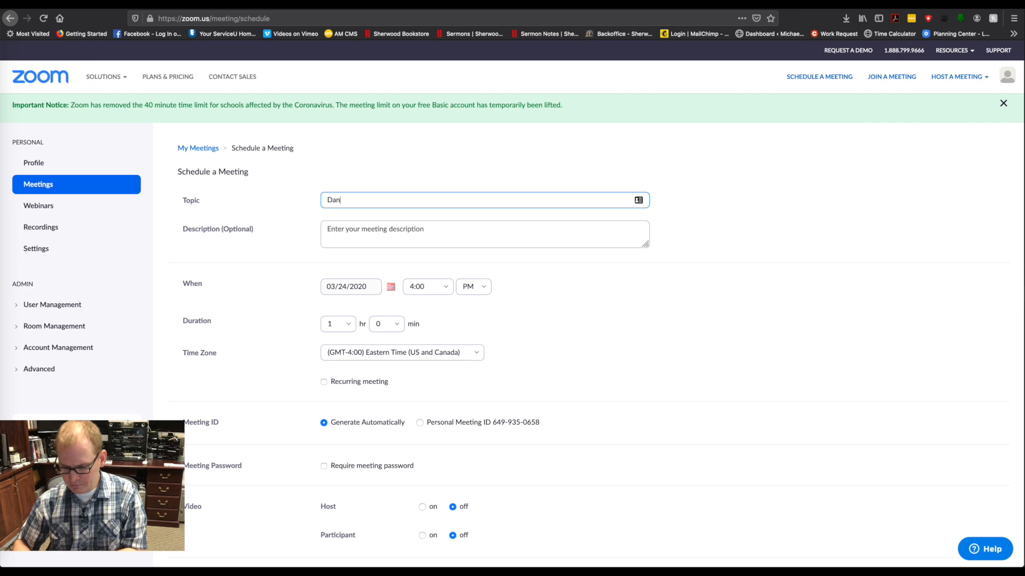
{"action": "key", "text": "Tab"}
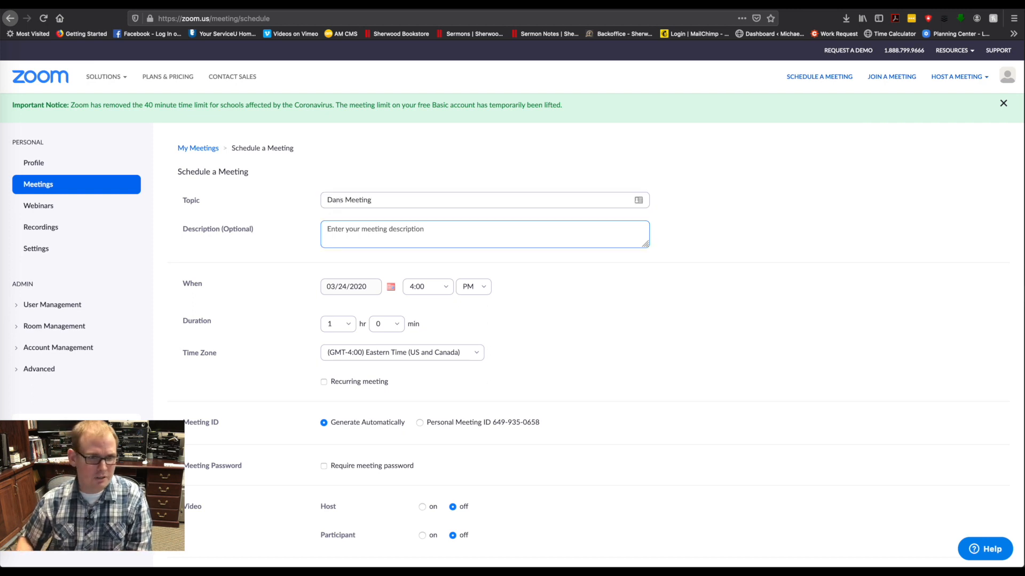
Enter "Meeting with" followed by the host's first name as the meeting's description.
{"action": "type", "text": "M"}
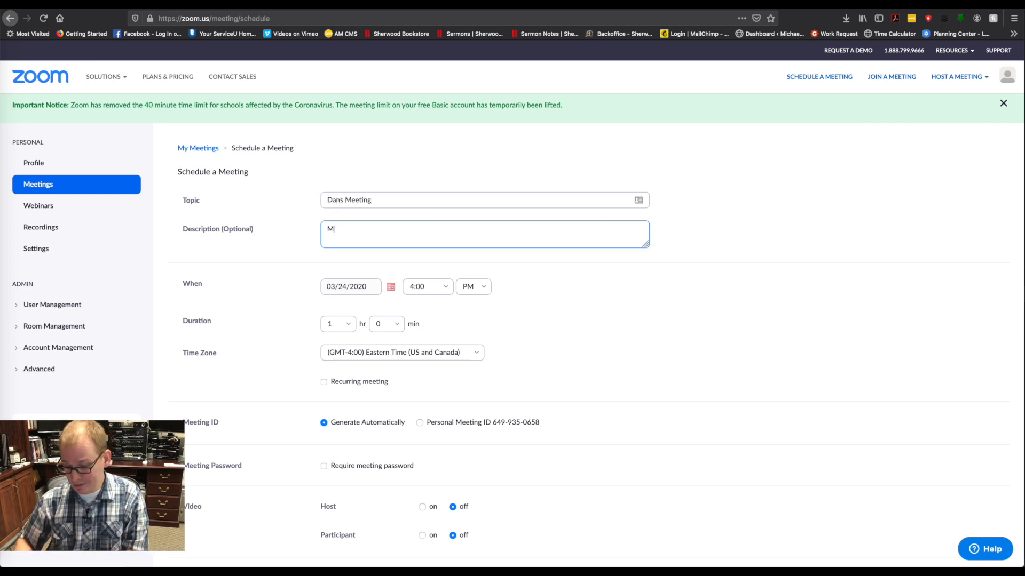
{"action": "type", "text": "eeting with Dan"}
{"action": "key", "text": "Tab"}
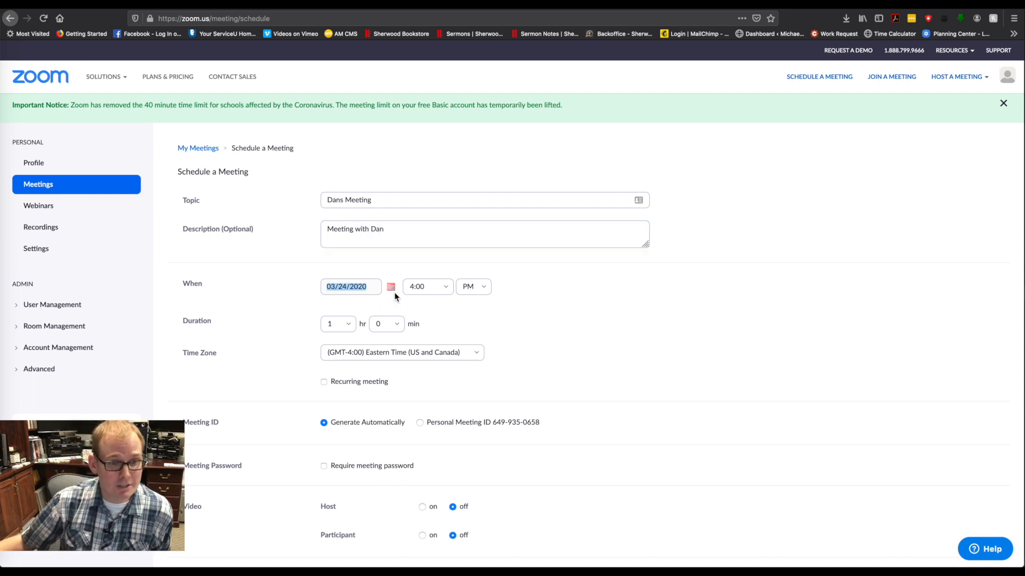
Turn on video for both the host and the participants of the new meeting.
{"action": "scroll", "coordinate": [366, 307], "scroll_direction": "down", "scroll_amount": 5}
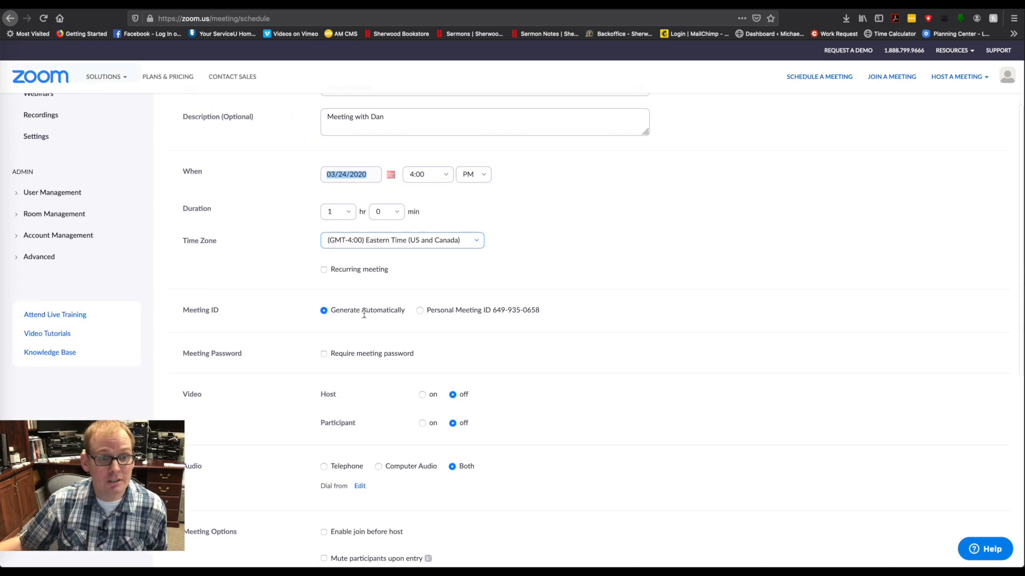
{"action": "scroll", "coordinate": [351, 317], "scroll_direction": "down", "scroll_amount": 1}
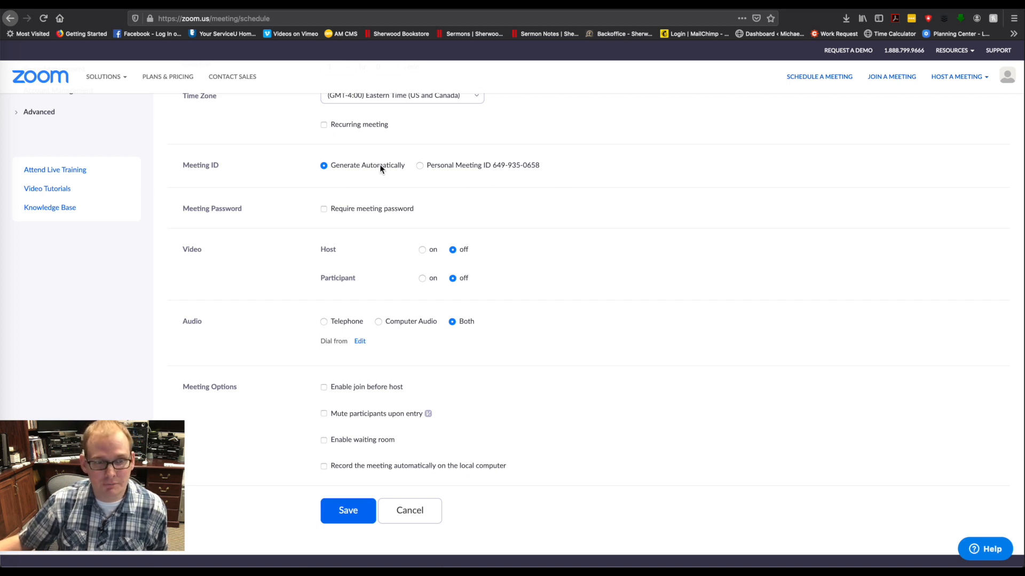
{"action": "scroll", "coordinate": [342, 216], "scroll_direction": "down", "scroll_amount": 2}
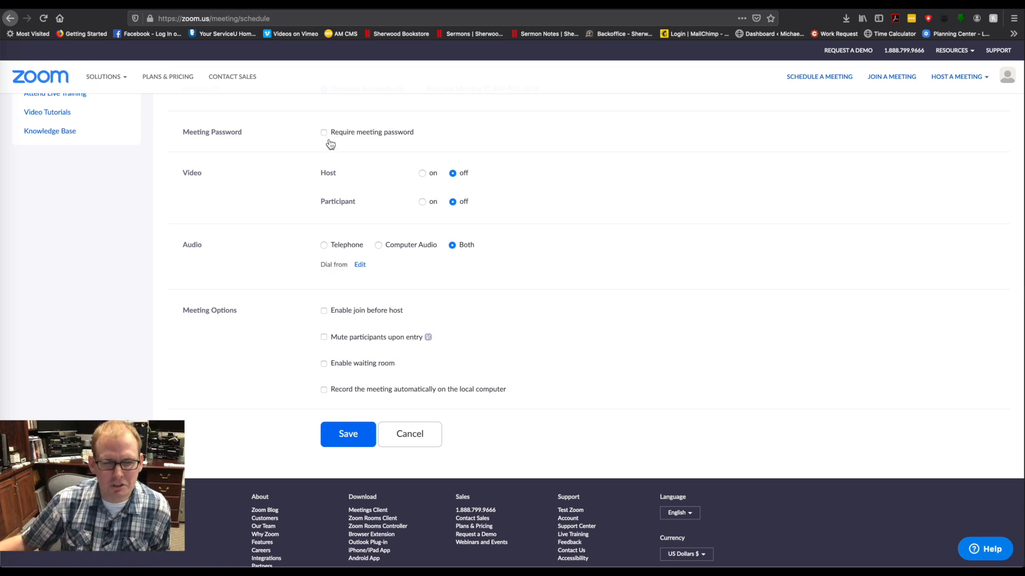
{"action": "scroll", "coordinate": [379, 173], "scroll_direction": "down", "scroll_amount": 1}
{"action": "scroll", "coordinate": [379, 169], "scroll_direction": "down", "scroll_amount": 3}
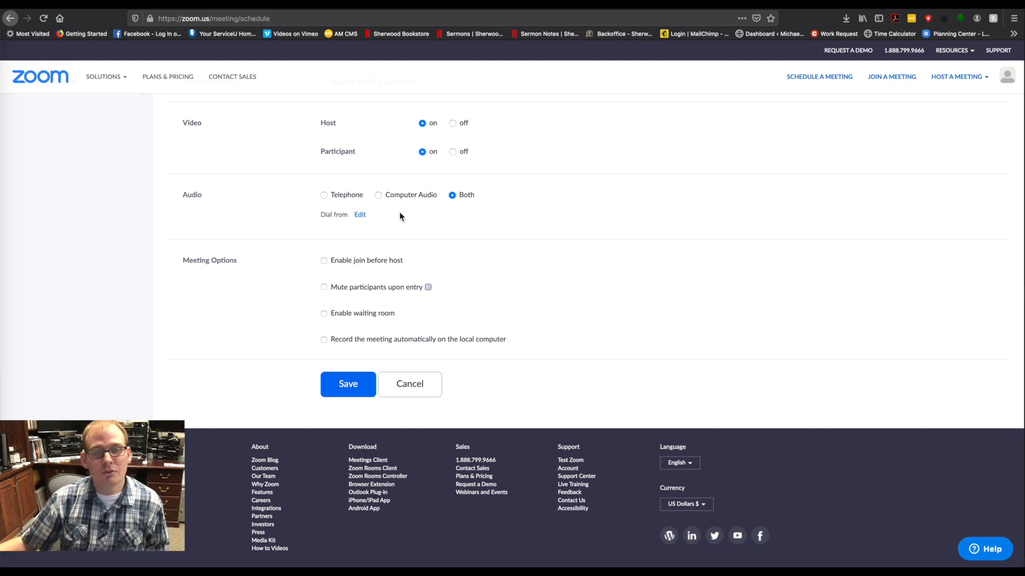
Set the meeting to record automatically on the local computer and save the scheduled meeting.
{"action": "scroll", "coordinate": [400, 213], "scroll_direction": "down", "scroll_amount": 1}
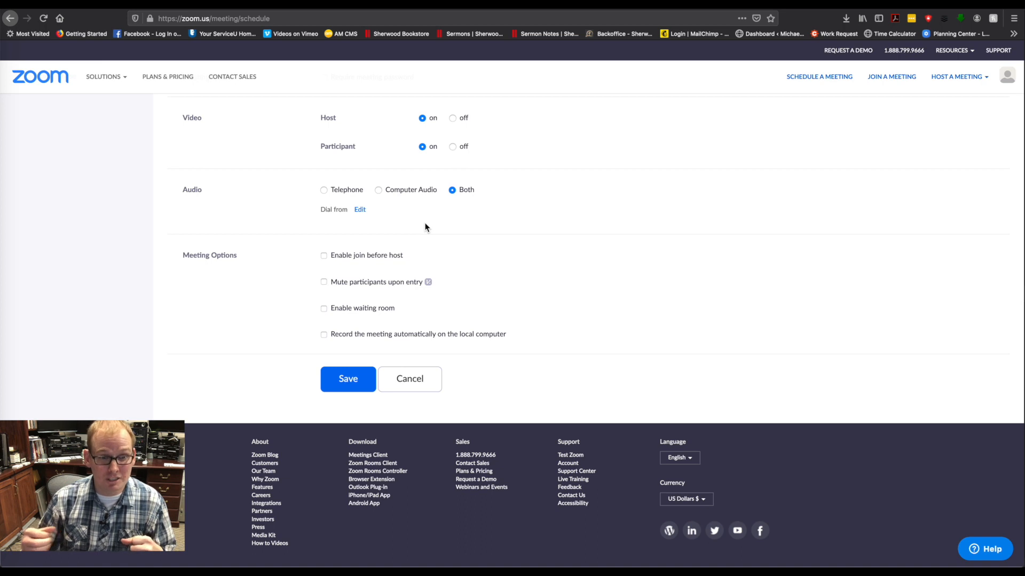
{"action": "scroll", "coordinate": [425, 226], "scroll_direction": "down", "scroll_amount": 2}
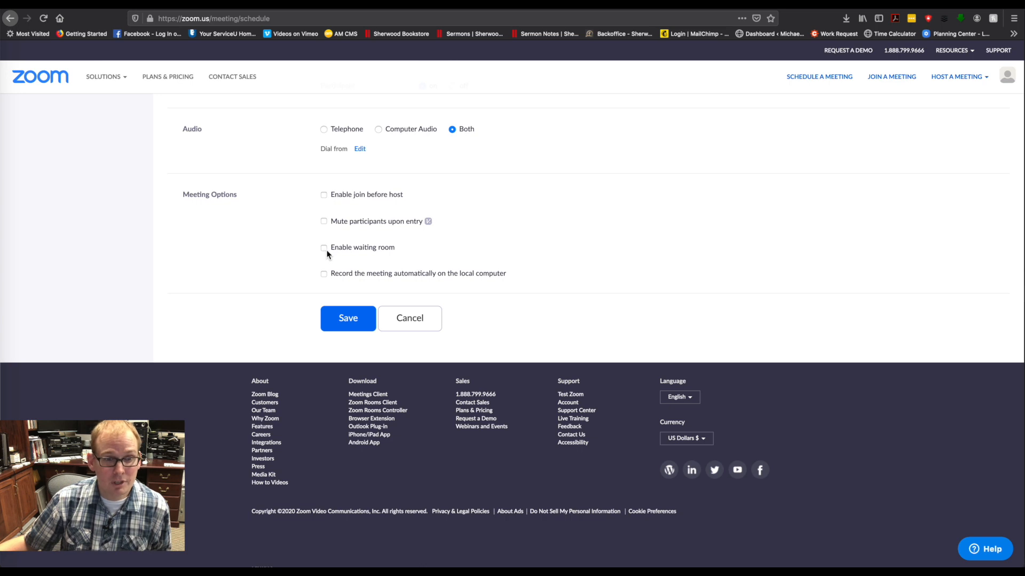
{"action": "scroll", "coordinate": [326, 251], "scroll_direction": "down", "scroll_amount": 1}
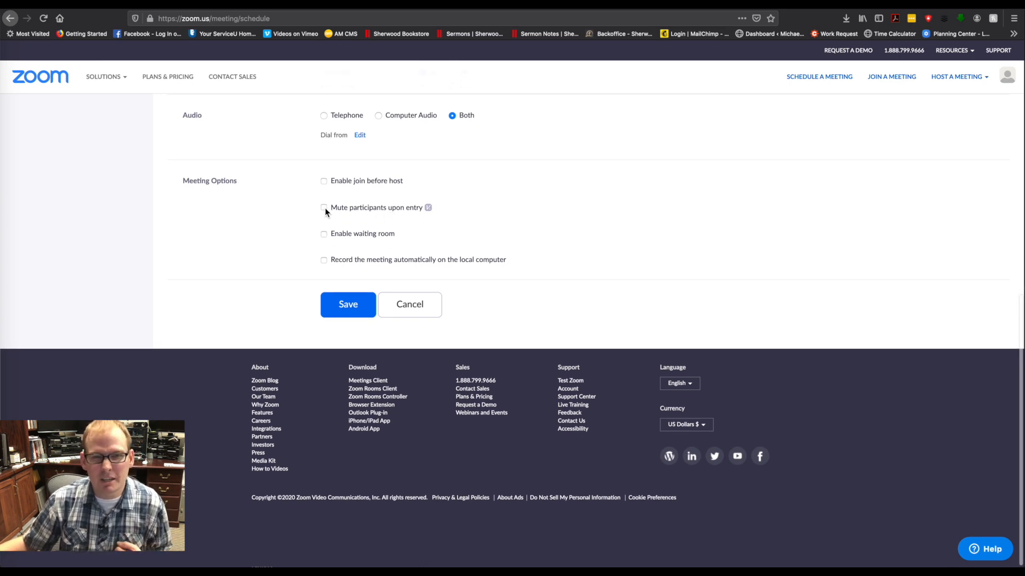
{"action": "left_click", "coordinate": [501, 263]}
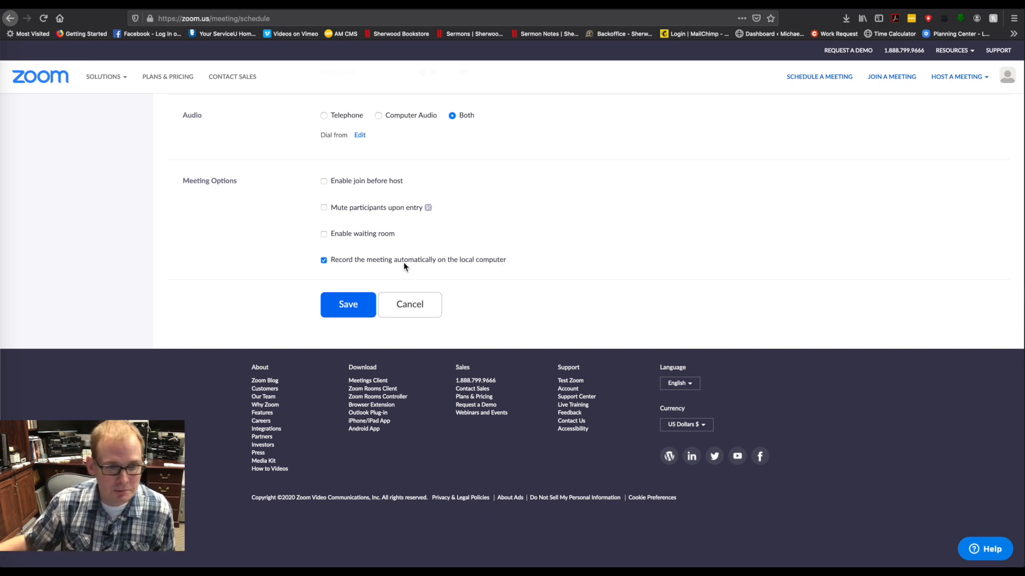
{"action": "left_click", "coordinate": [348, 314]}
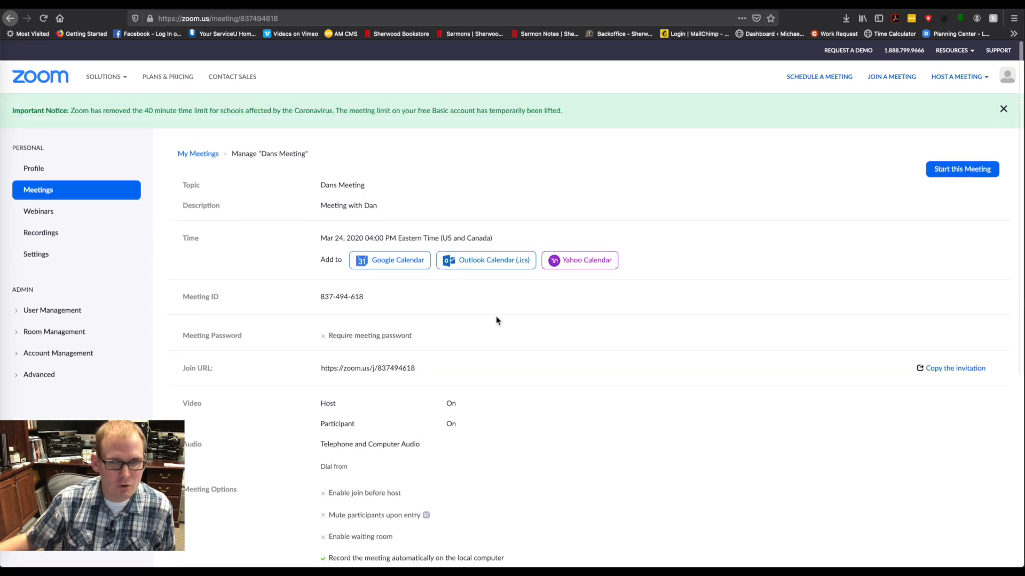
Copy the full invitation text of the saved meeting and close the invitation dialog.
{"action": "scroll", "coordinate": [342, 315], "scroll_direction": "down", "scroll_amount": 3}
{"action": "scroll", "coordinate": [343, 315], "scroll_direction": "up", "scroll_amount": 3}
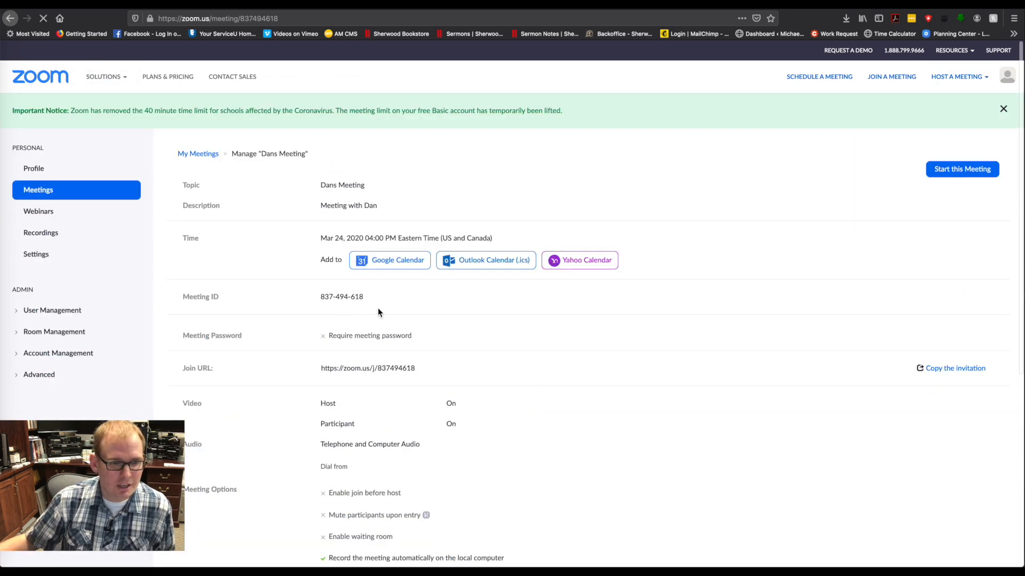
{"action": "left_click_drag", "start_coordinate": [319, 368], "coordinate": [435, 372]}
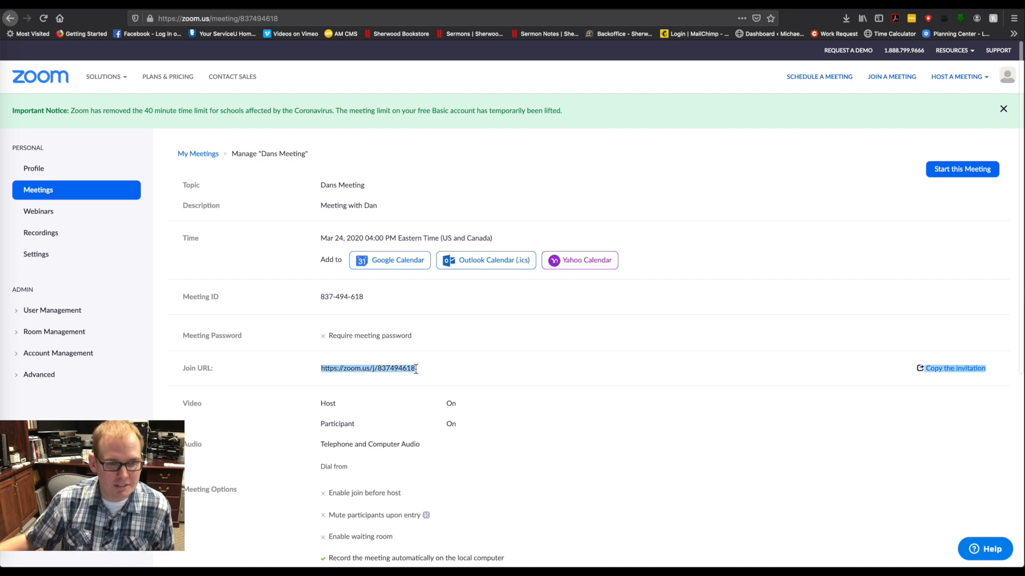
{"action": "scroll", "coordinate": [416, 368], "scroll_direction": "down", "scroll_amount": 2}
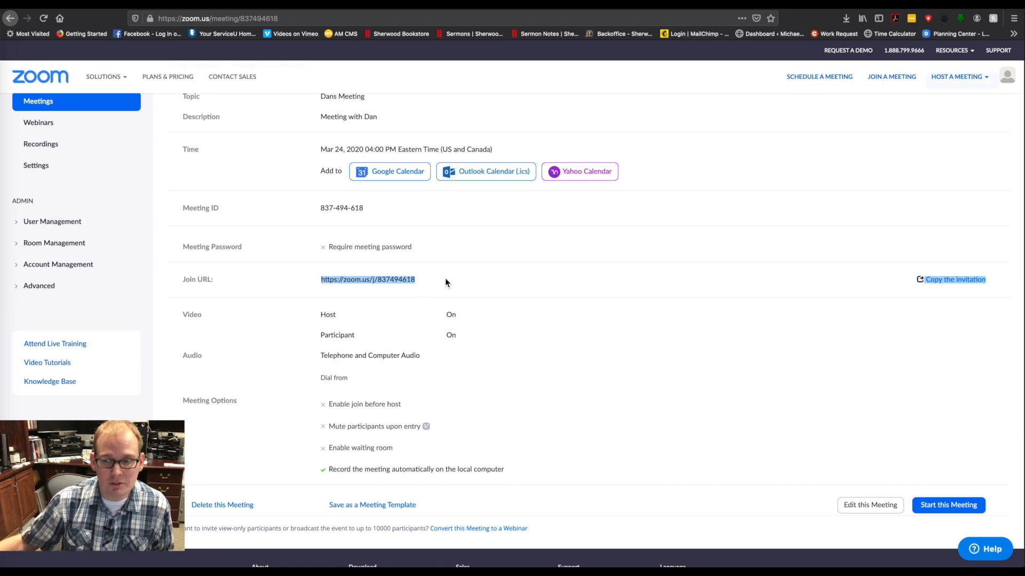
{"action": "left_click", "coordinate": [954, 285]}
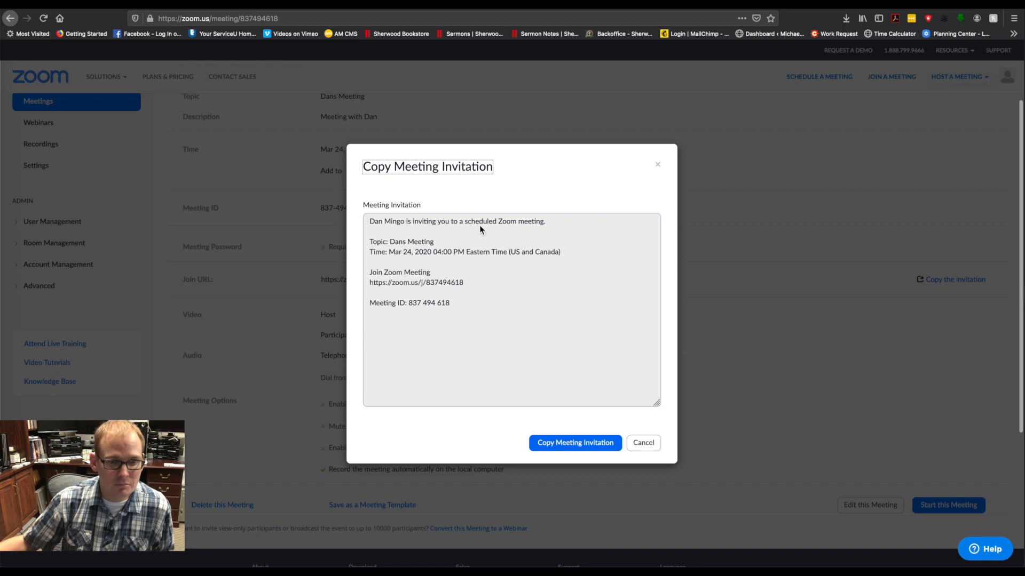
{"action": "left_click", "coordinate": [575, 443]}
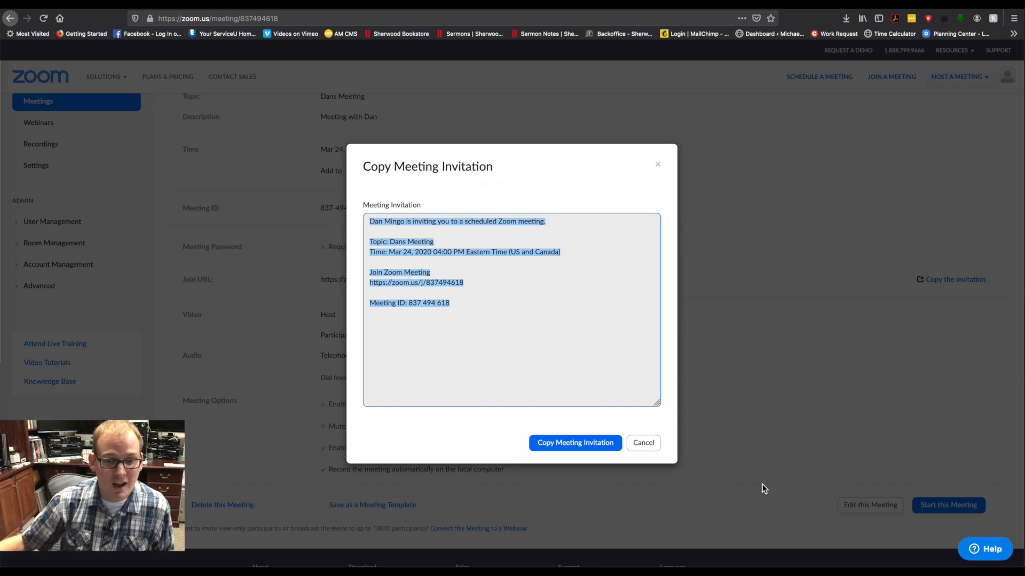
{"action": "left_click", "coordinate": [658, 450]}
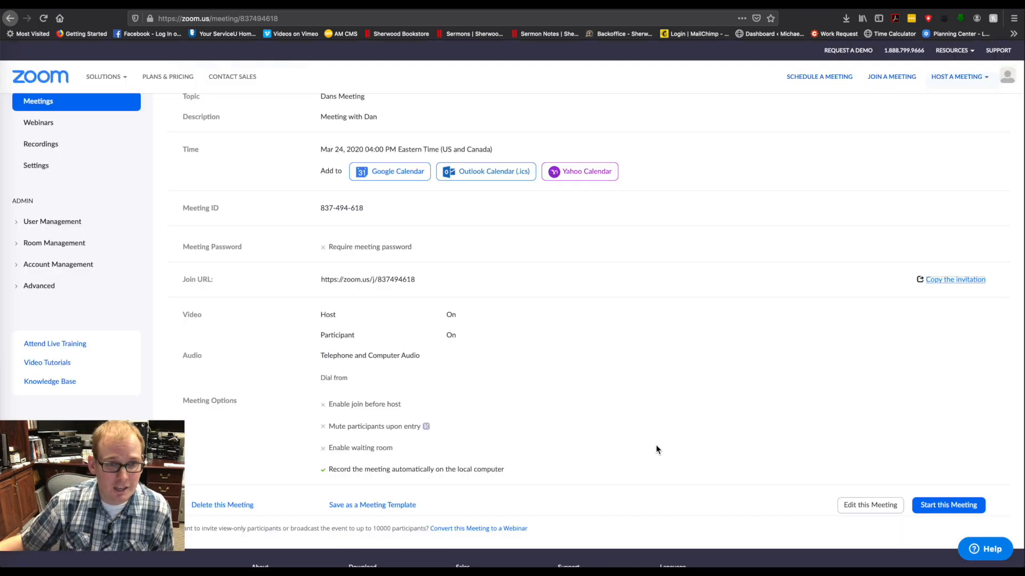
Host the upcoming scheduled meeting with video on and launch it in the zoom.us application.
{"action": "scroll", "coordinate": [495, 363], "scroll_direction": "up", "scroll_amount": 3}
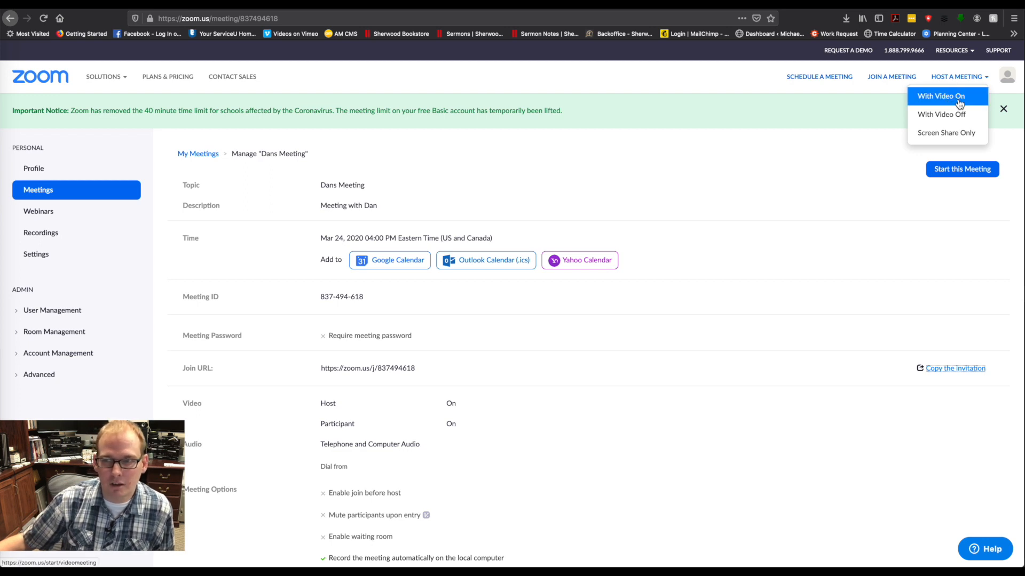
{"action": "left_click", "coordinate": [958, 102]}
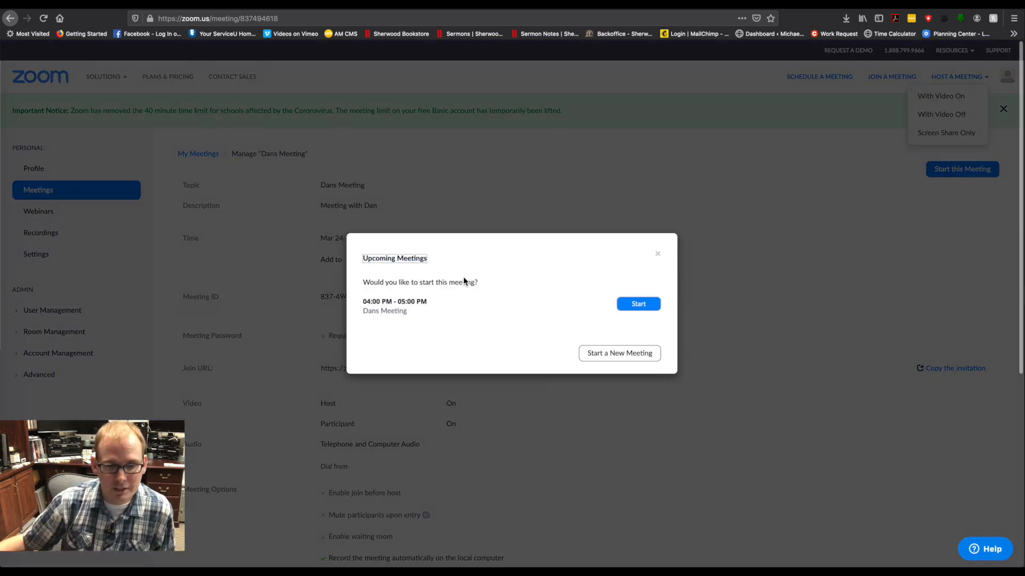
{"action": "left_click", "coordinate": [639, 305]}
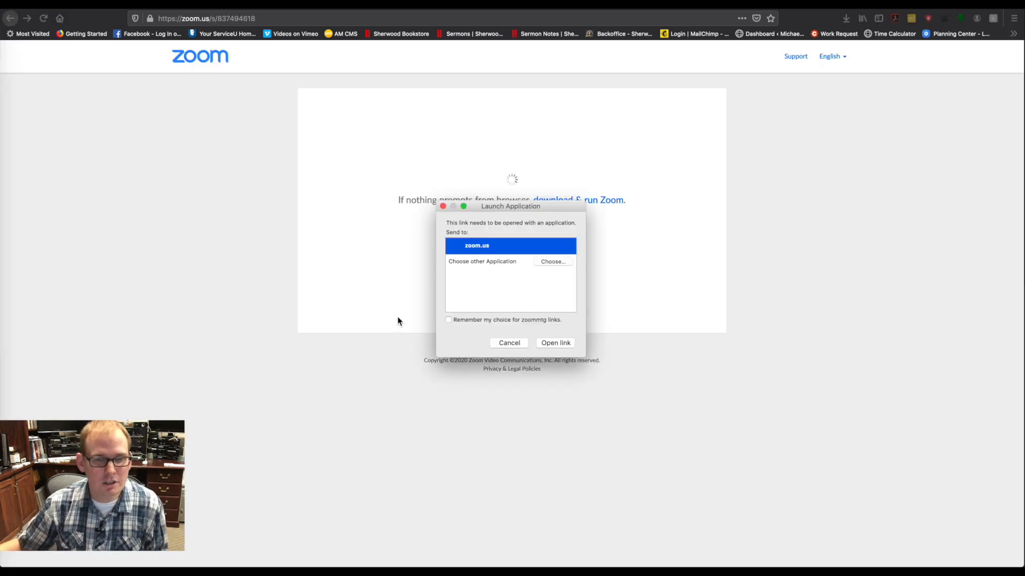
{"action": "left_click_drag", "start_coordinate": [512, 209], "coordinate": [494, 144]}
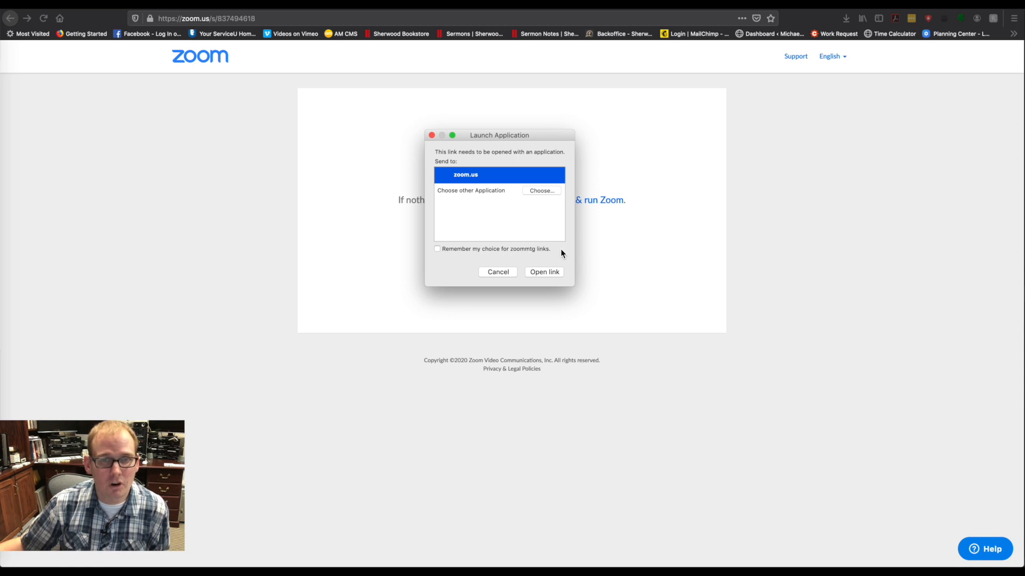
{"action": "left_click", "coordinate": [552, 273]}
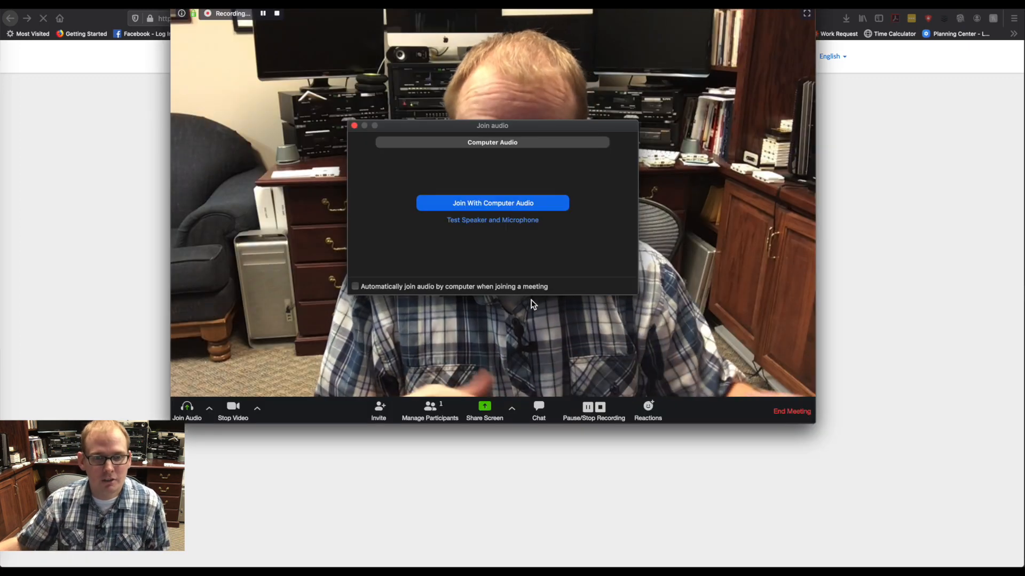
Join the meeting with computer audio, and reposition and enlarge the meeting window.
{"action": "left_click", "coordinate": [531, 204]}
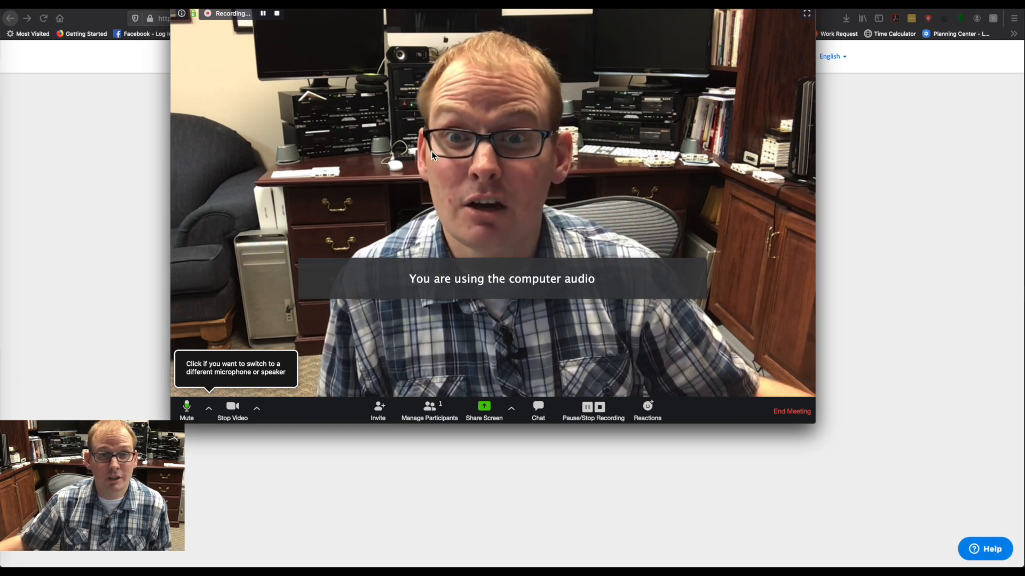
{"action": "left_click_drag", "start_coordinate": [431, 152], "coordinate": [312, 152]}
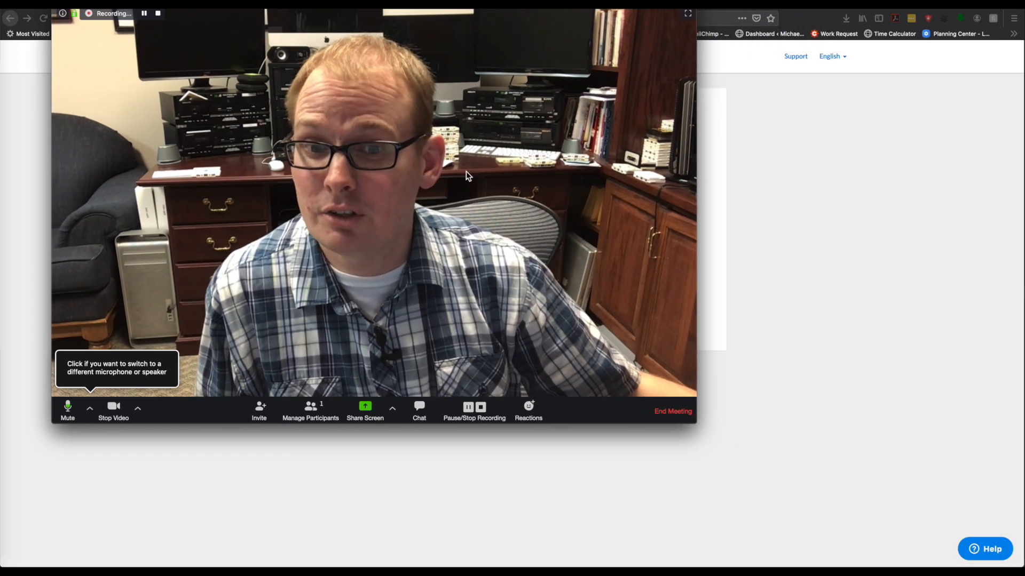
{"action": "left_click_drag", "start_coordinate": [697, 426], "coordinate": [886, 469]}
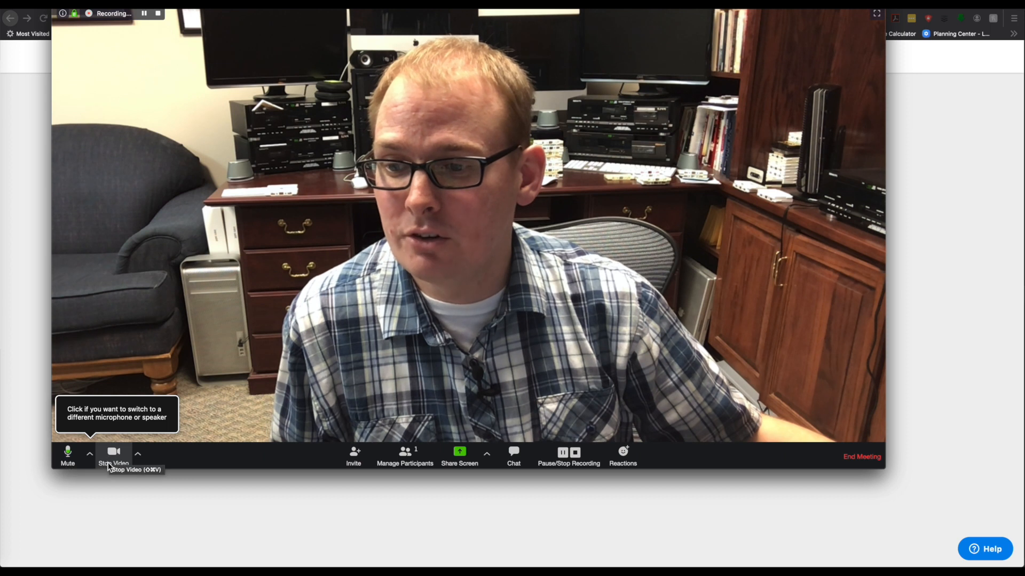
Mute and unmute the microphone, and turn the camera video off and back on.
{"action": "left_click", "coordinate": [68, 456]}
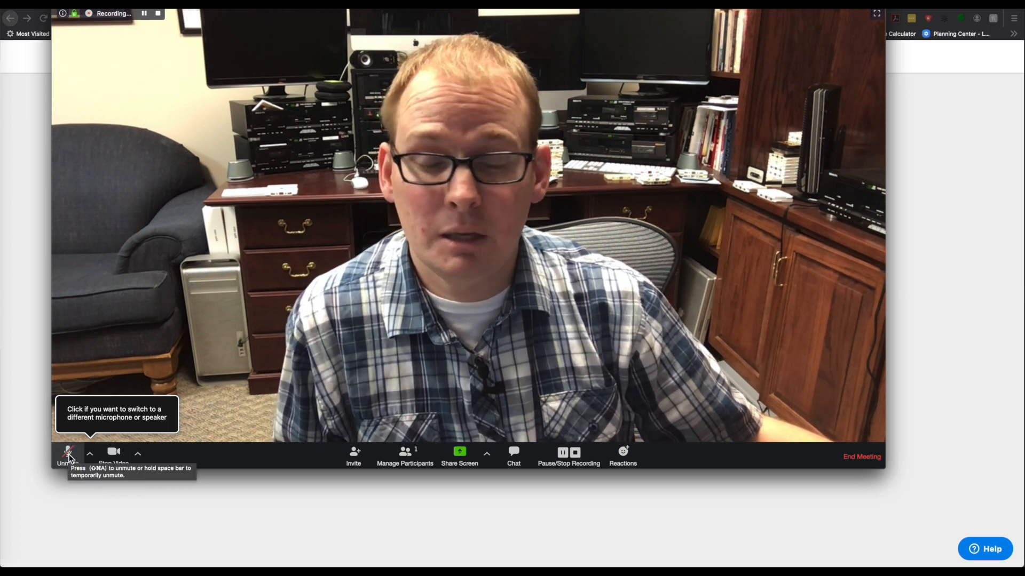
{"action": "left_click", "coordinate": [69, 457]}
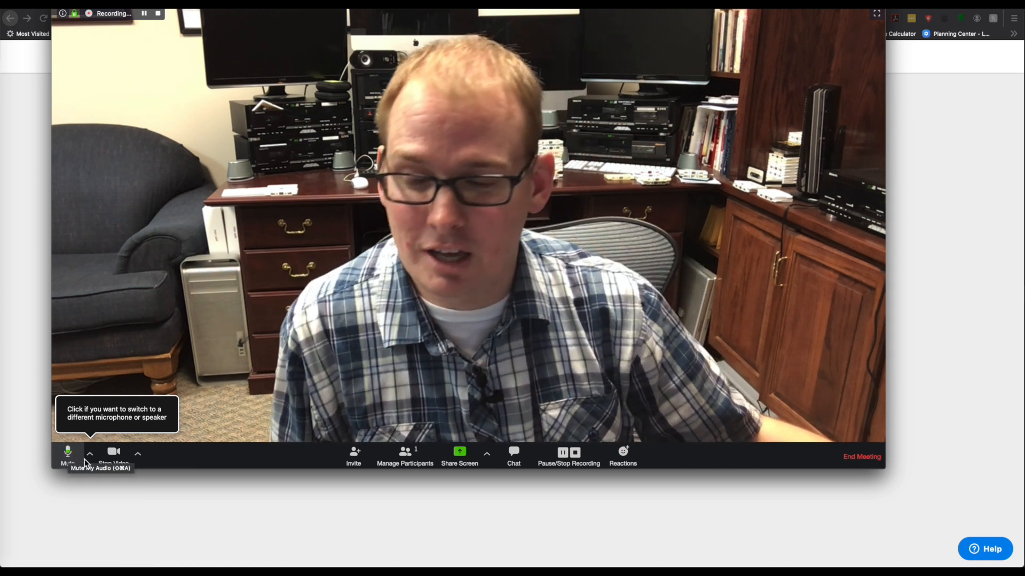
{"action": "left_click", "coordinate": [113, 455]}
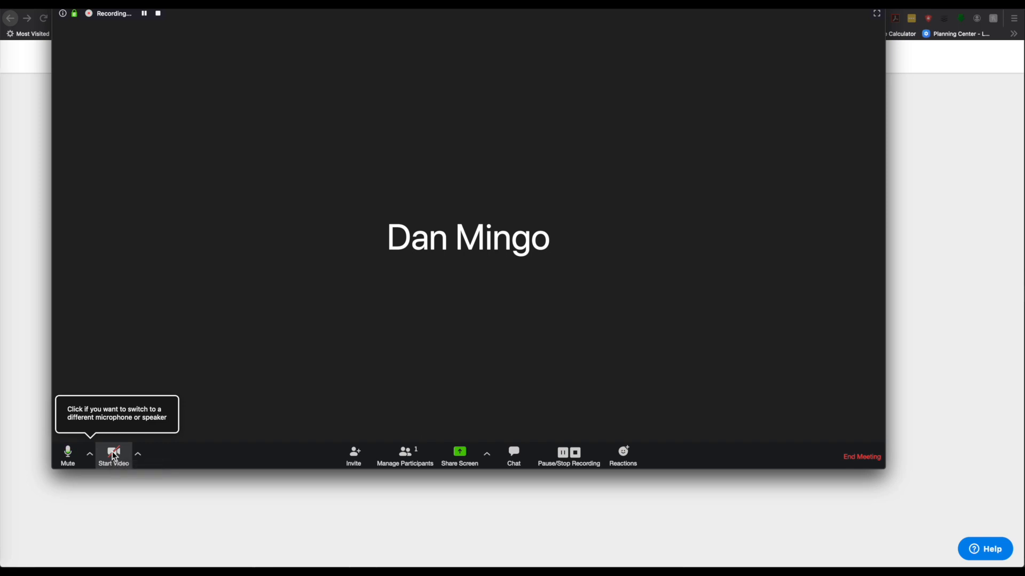
{"action": "left_click", "coordinate": [113, 457]}
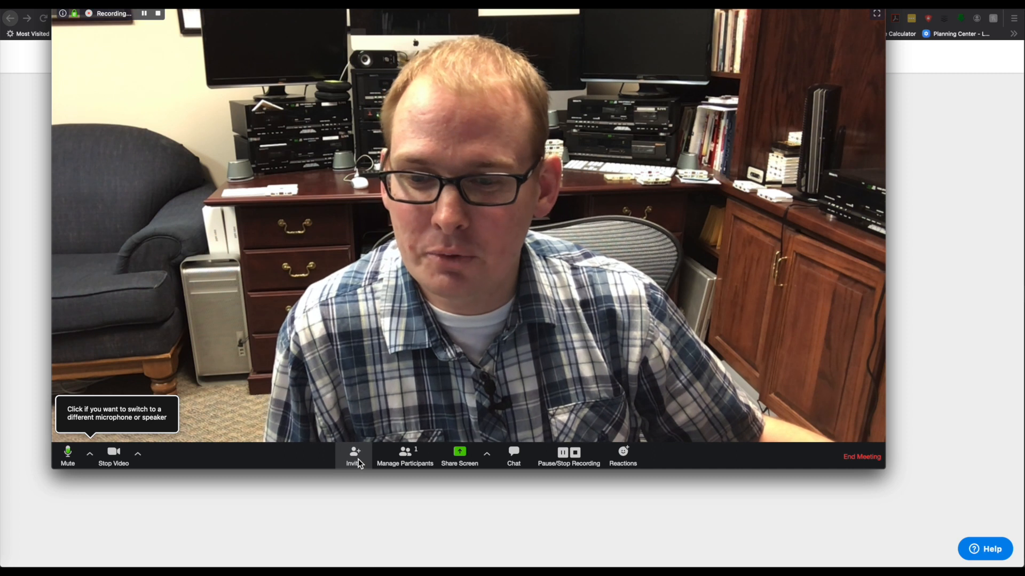
Look at the email services and copy options for inviting people to the running meeting, and close the invitation dialog.
{"action": "left_click", "coordinate": [357, 457]}
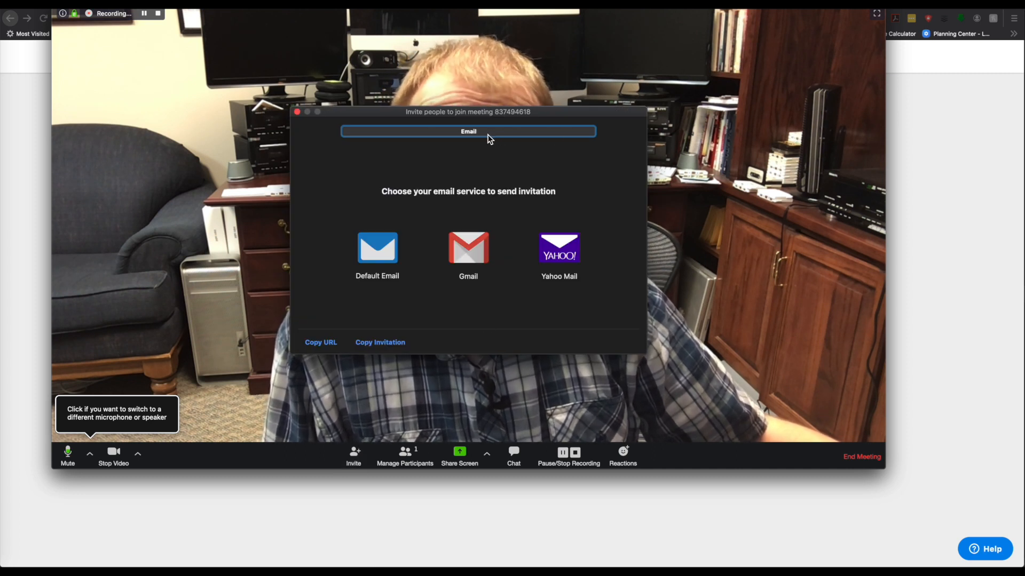
{"action": "left_click", "coordinate": [298, 113]}
Show the participant list and mute all participants while allowing them to unmute themselves, finishing by unmuting everyone.
{"action": "left_click", "coordinate": [417, 453]}
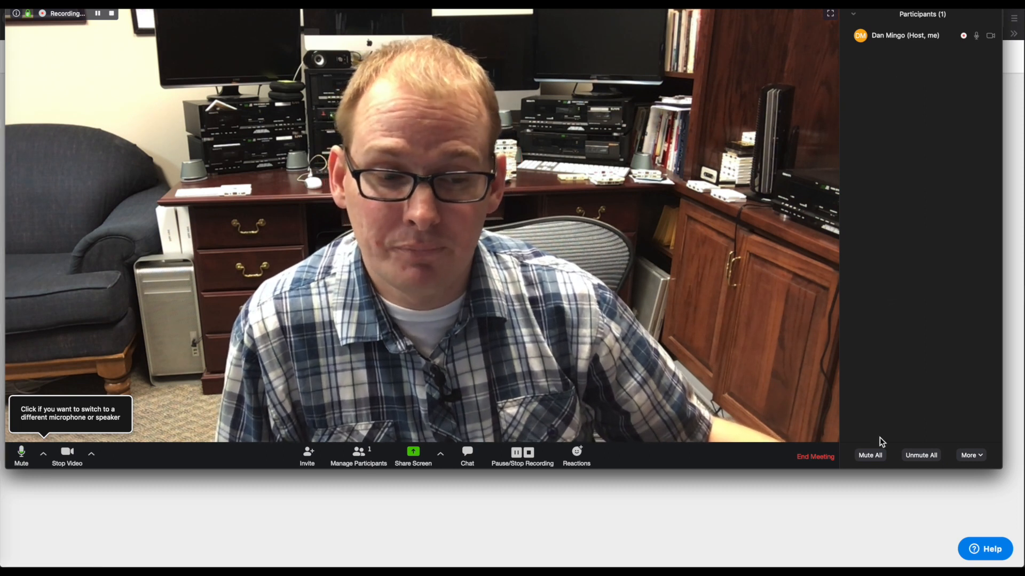
{"action": "left_click", "coordinate": [872, 458]}
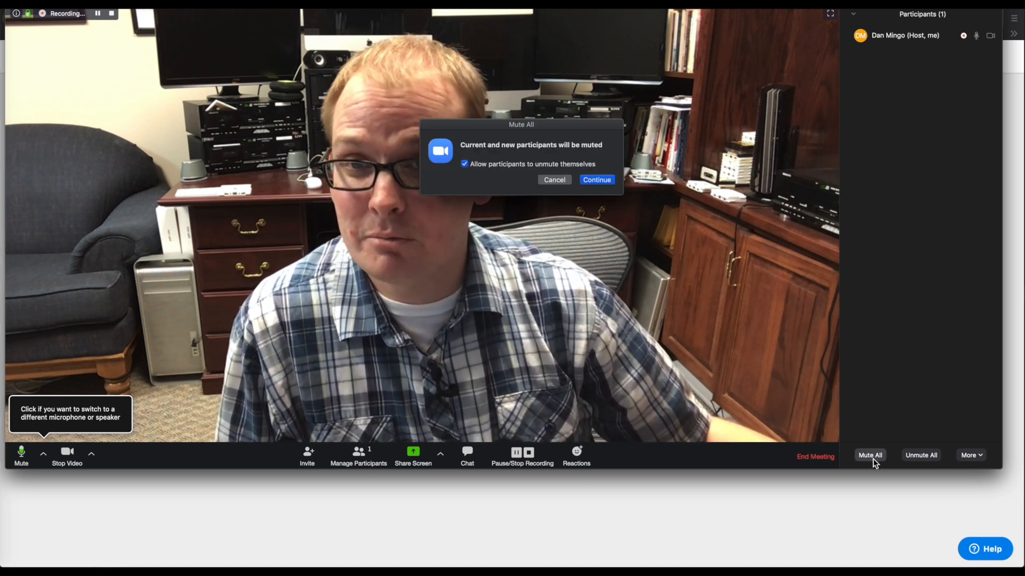
{"action": "left_click", "coordinate": [598, 182]}
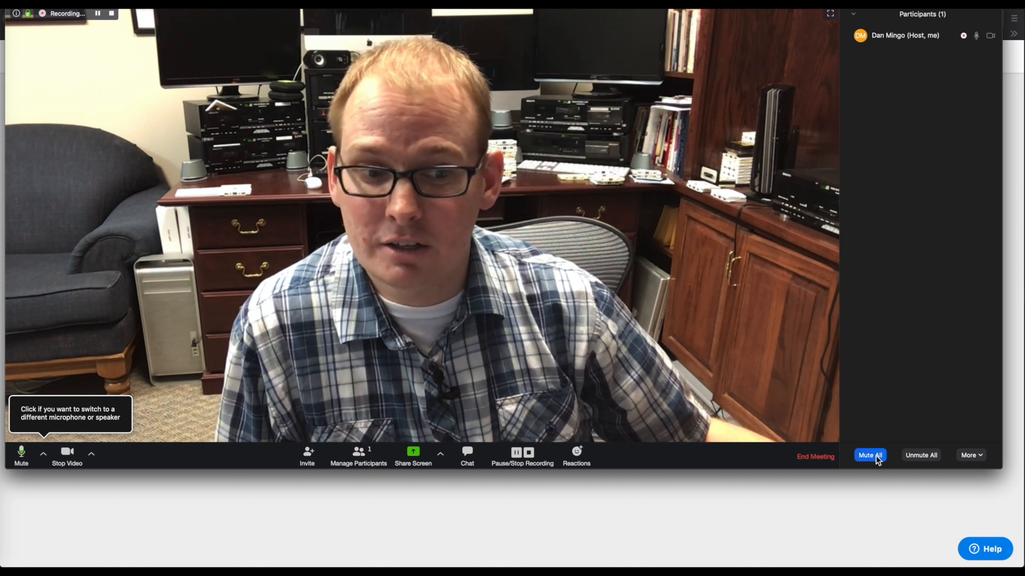
{"action": "left_click", "coordinate": [933, 460]}
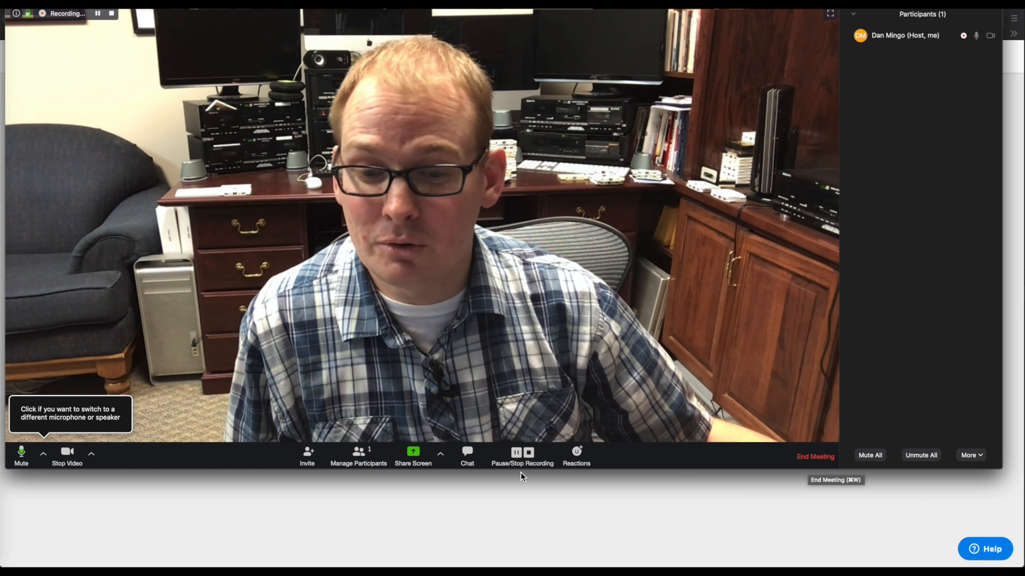
Show the meeting chat, and share a whiteboard in the meeting before closing it again.
{"action": "left_click", "coordinate": [469, 456]}
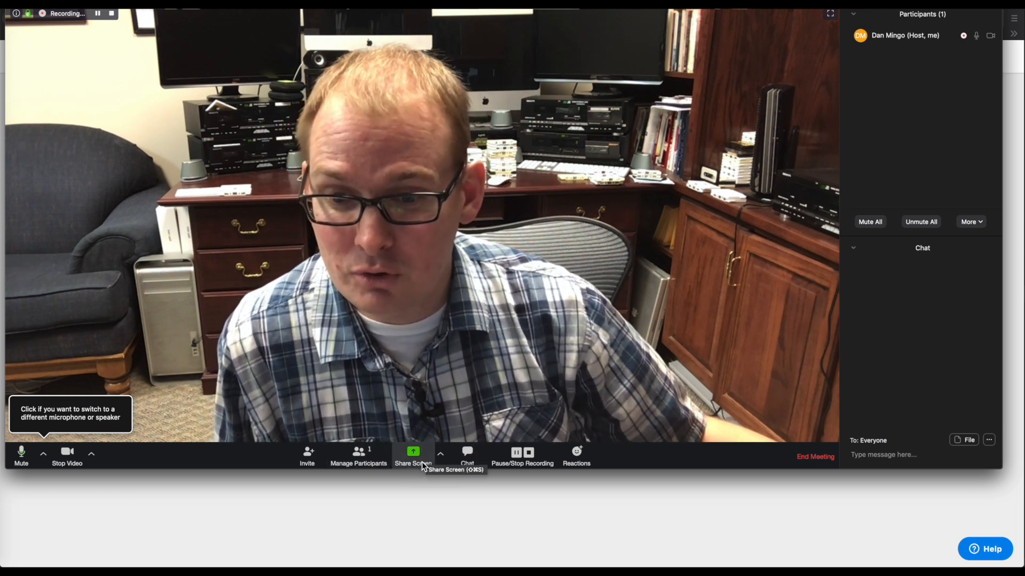
{"action": "left_click", "coordinate": [419, 457]}
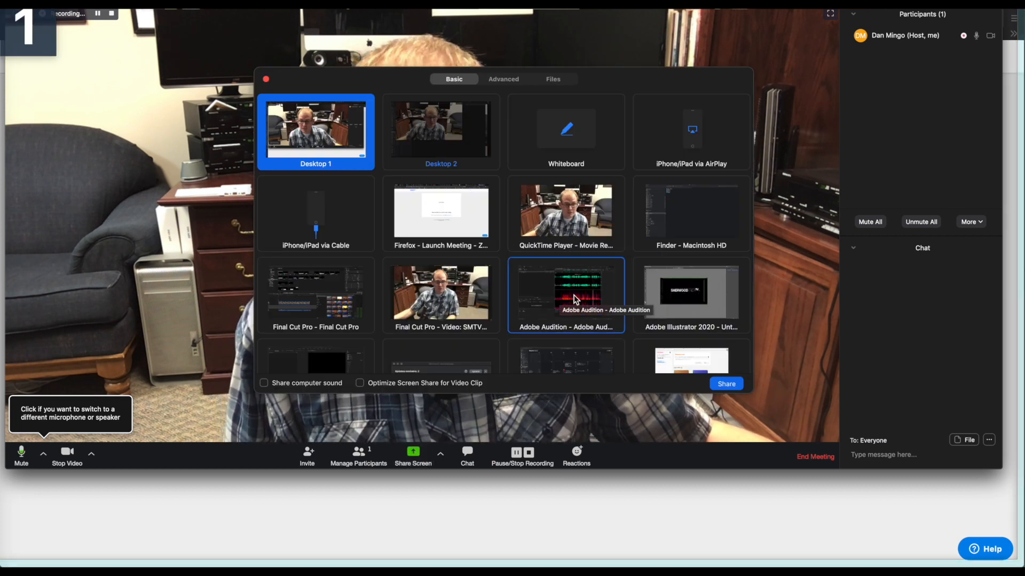
{"action": "left_click", "coordinate": [578, 143]}
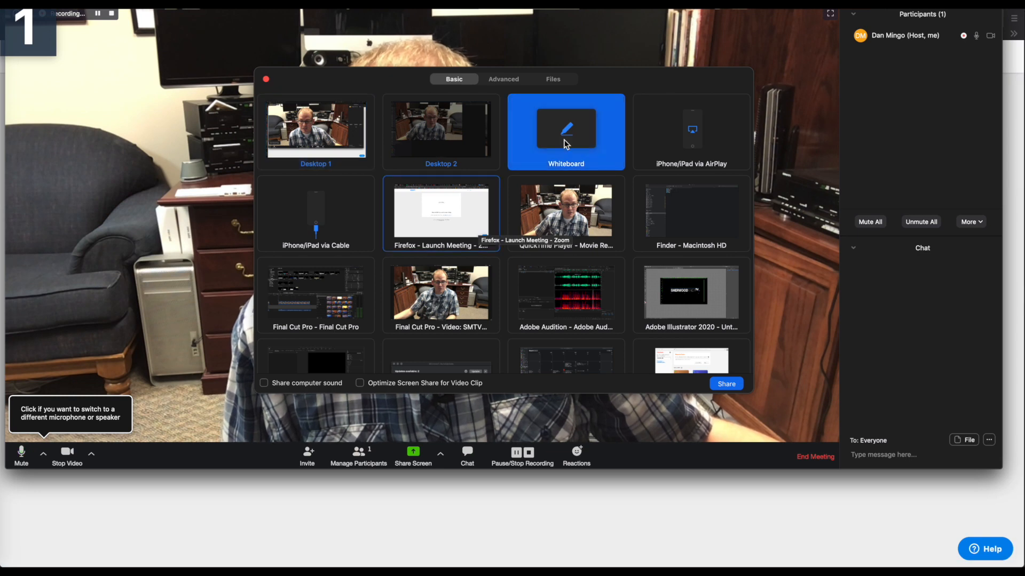
{"action": "left_click", "coordinate": [725, 384]}
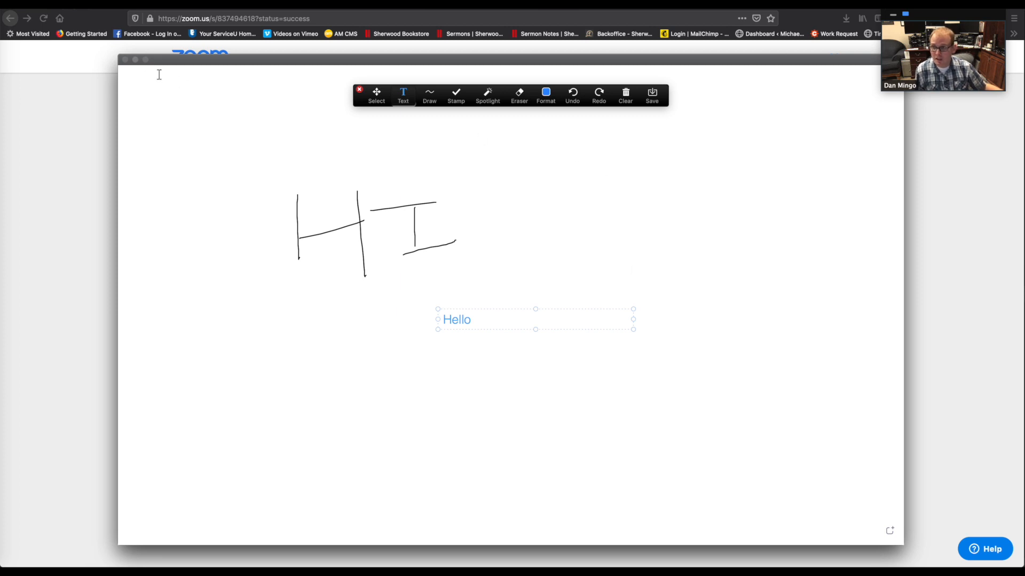
{"action": "left_click", "coordinate": [126, 60]}
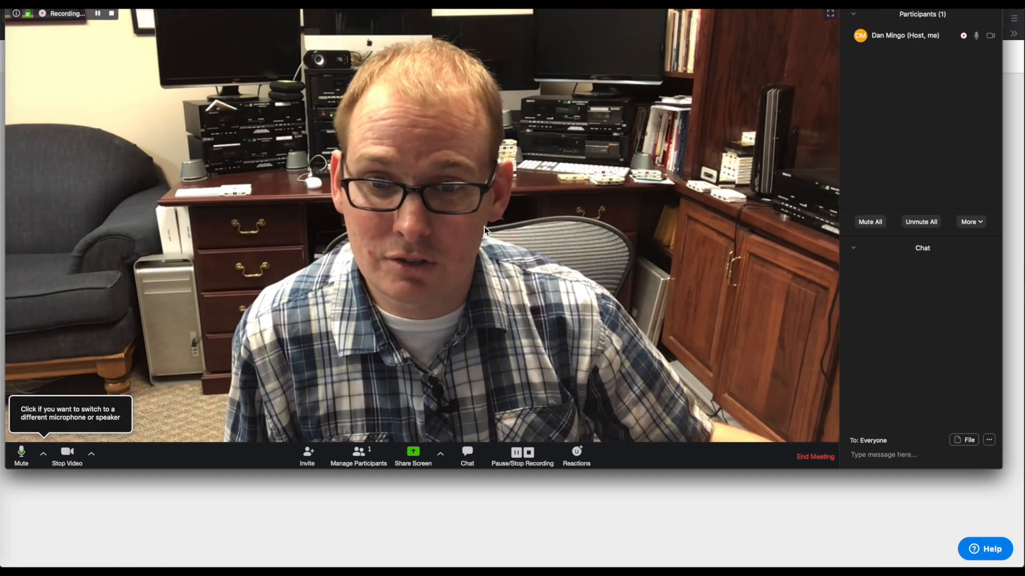
Look over the desktops, devices and application windows available for screen sharing without sharing any of them.
{"action": "left_click", "coordinate": [417, 457]}
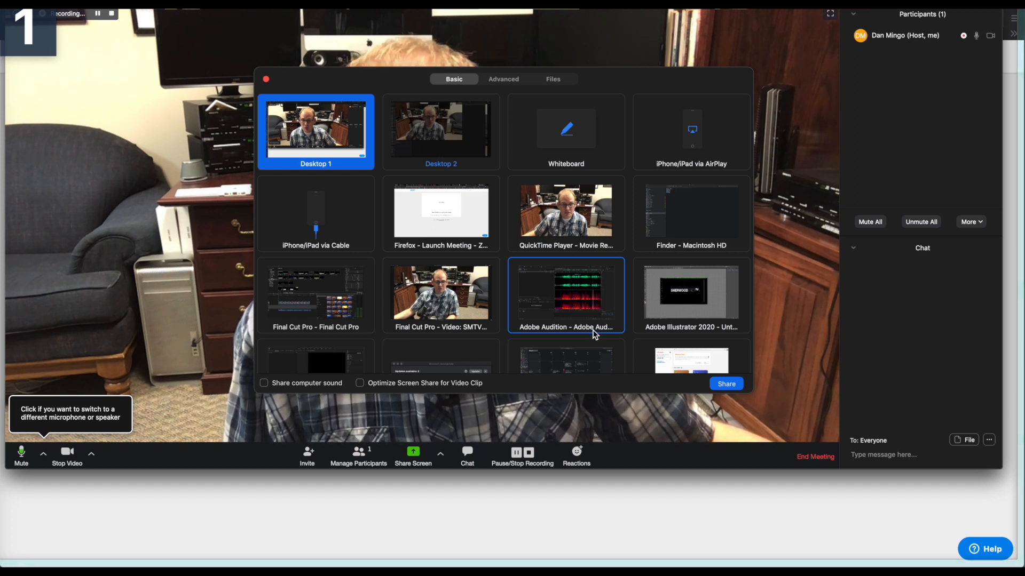
{"action": "left_click", "coordinate": [266, 79]}
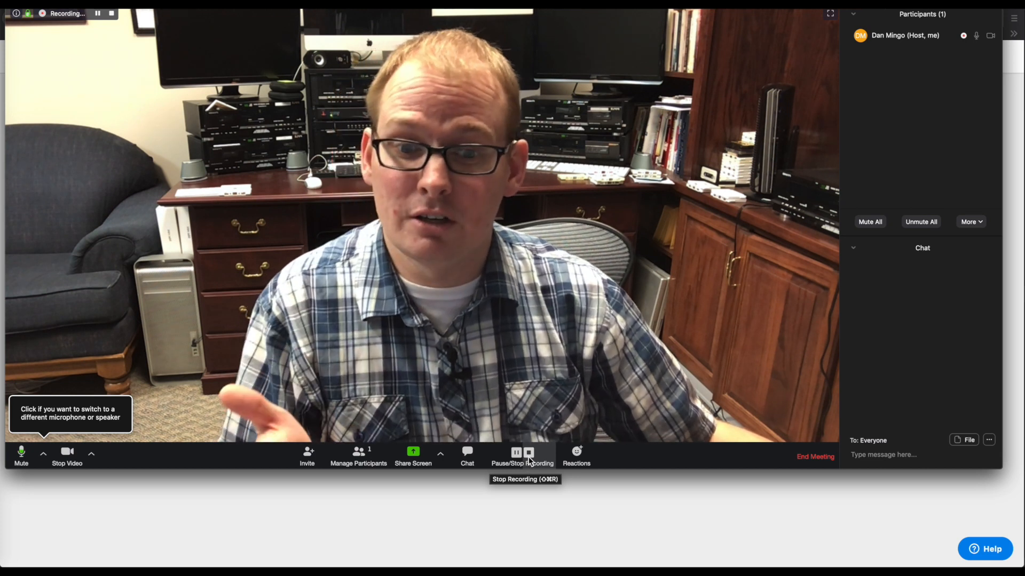
Look at the meeting reactions and the chat options that control whom participants can chat with.
{"action": "left_click", "coordinate": [578, 460]}
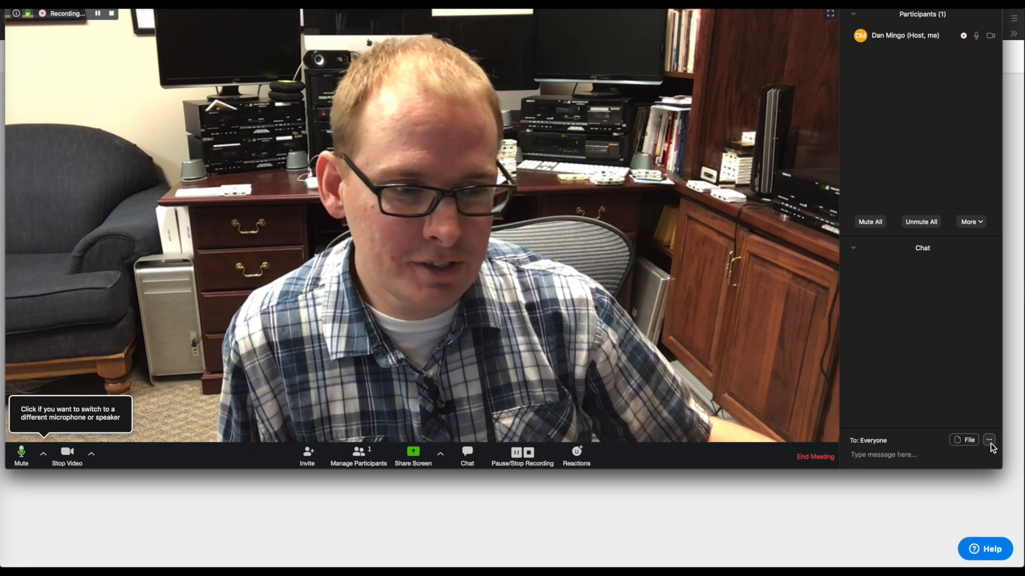
{"action": "left_click", "coordinate": [989, 441]}
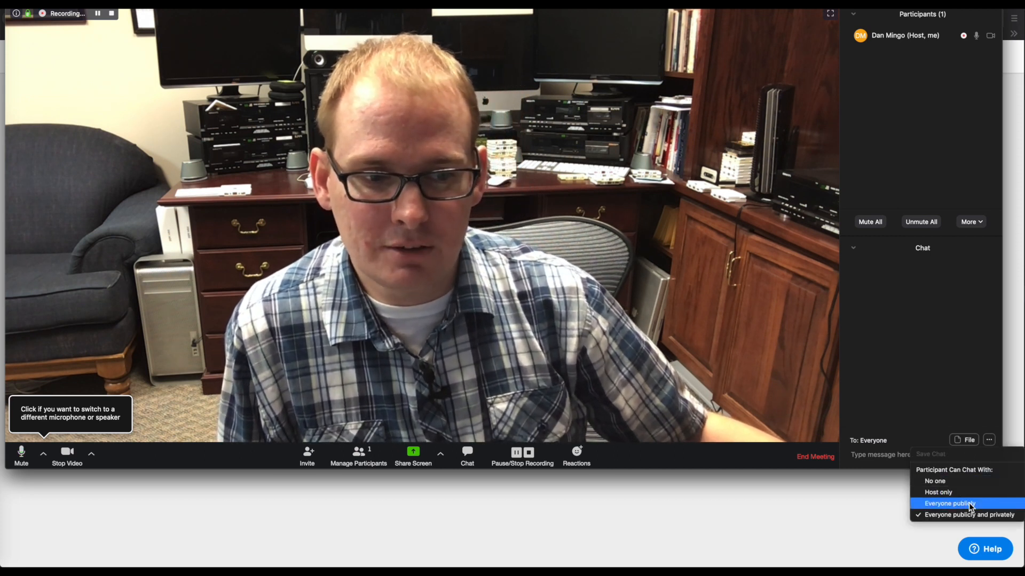
{"action": "left_click", "coordinate": [921, 441]}
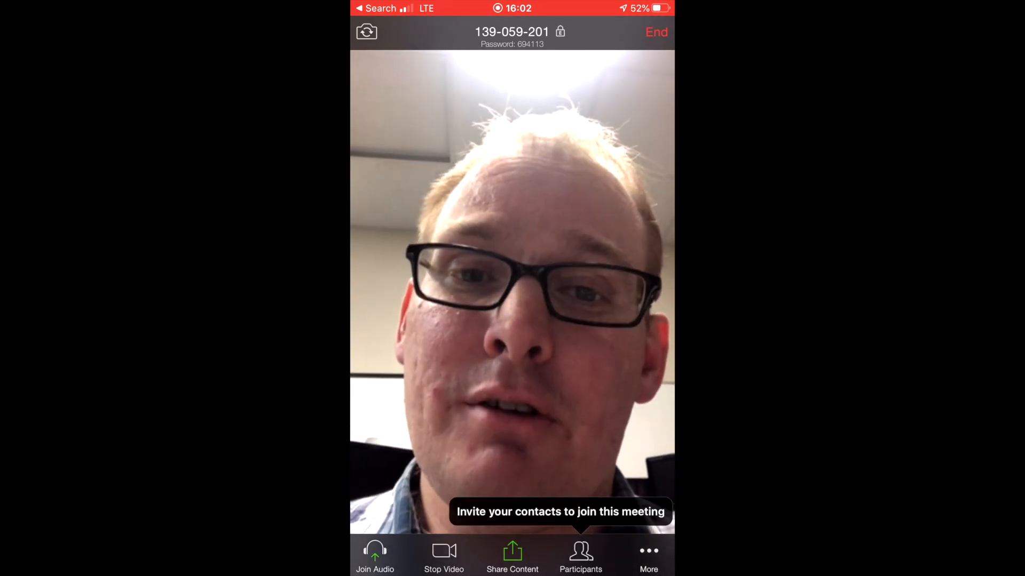
Leave the meeting that is running on the phone.
{"action": "left_click", "coordinate": [657, 32]}
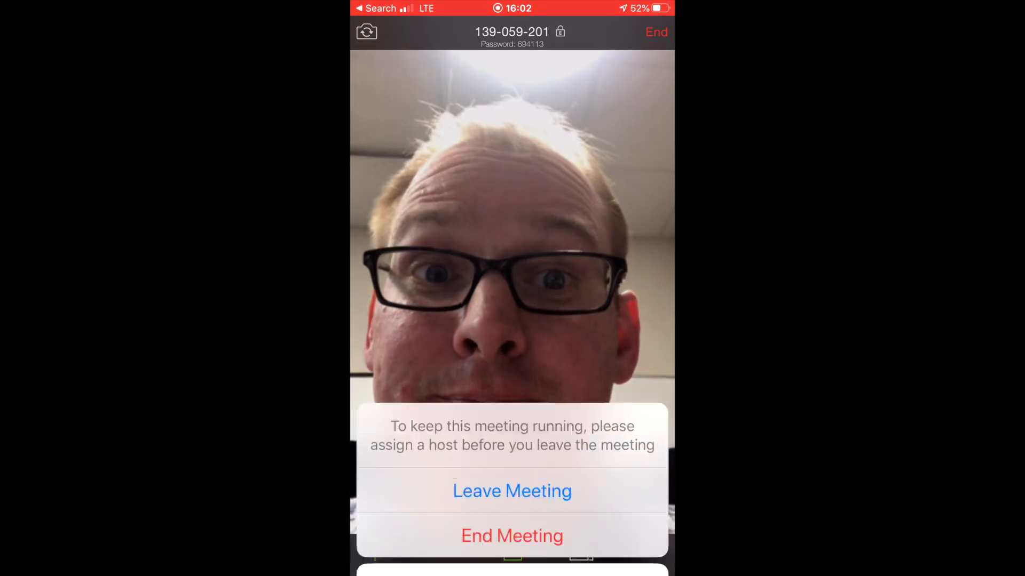
{"action": "left_click", "coordinate": [512, 497]}
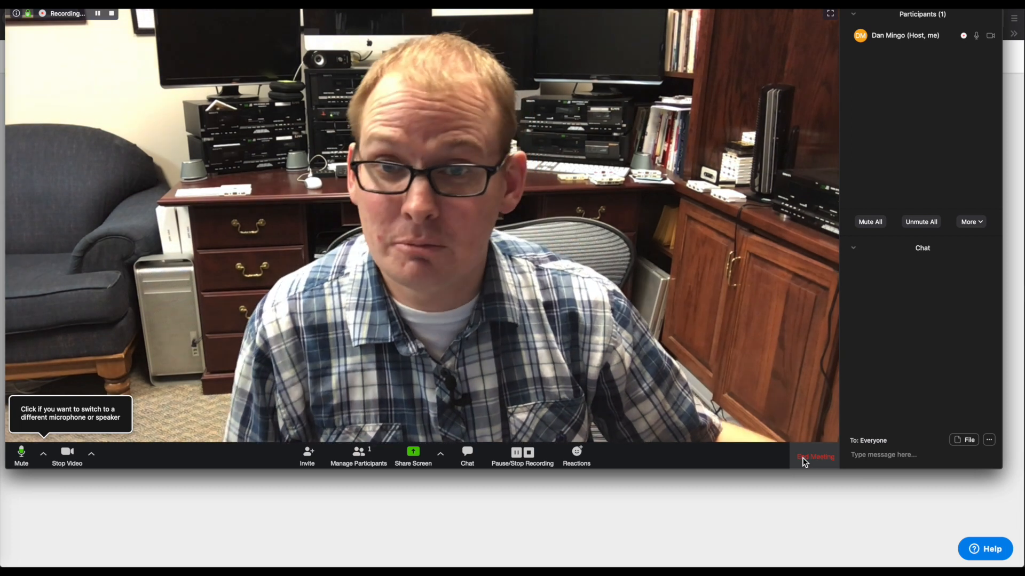
End the computer's meeting for all participants and move the recording conversion window clear of the Zoom start window.
{"action": "left_click", "coordinate": [804, 460]}
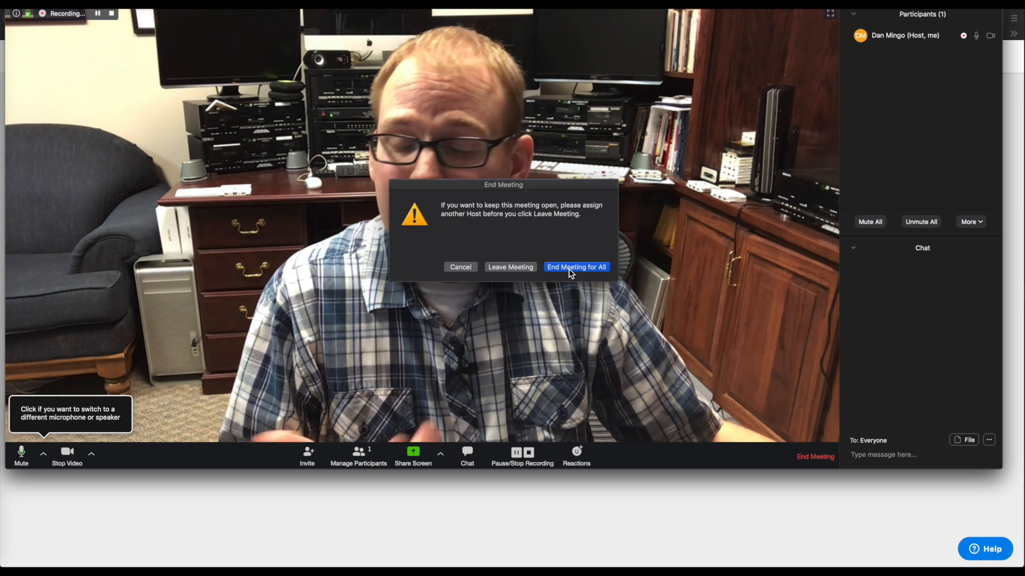
{"action": "left_click", "coordinate": [570, 269]}
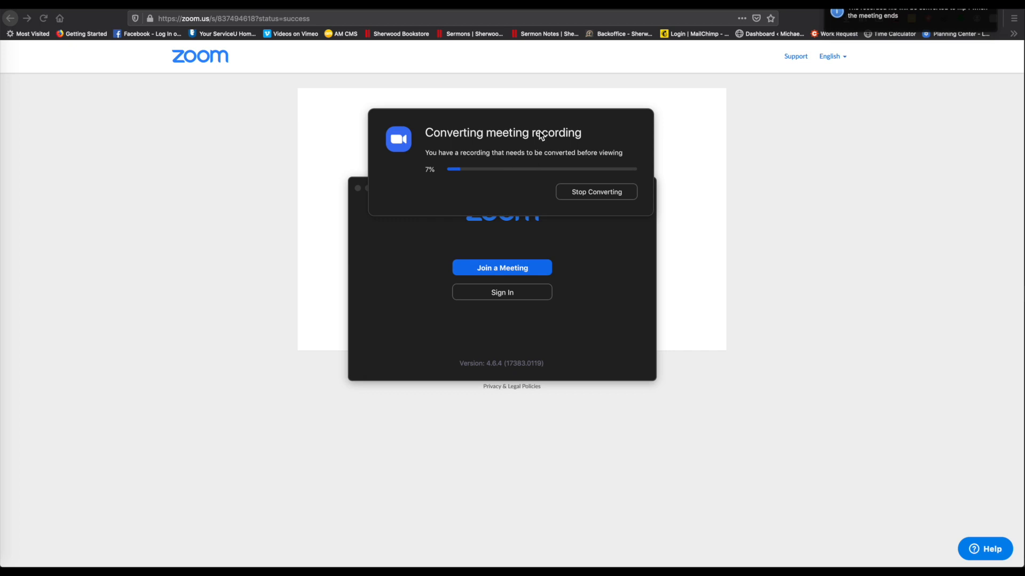
{"action": "left_click_drag", "start_coordinate": [540, 136], "coordinate": [520, 81]}
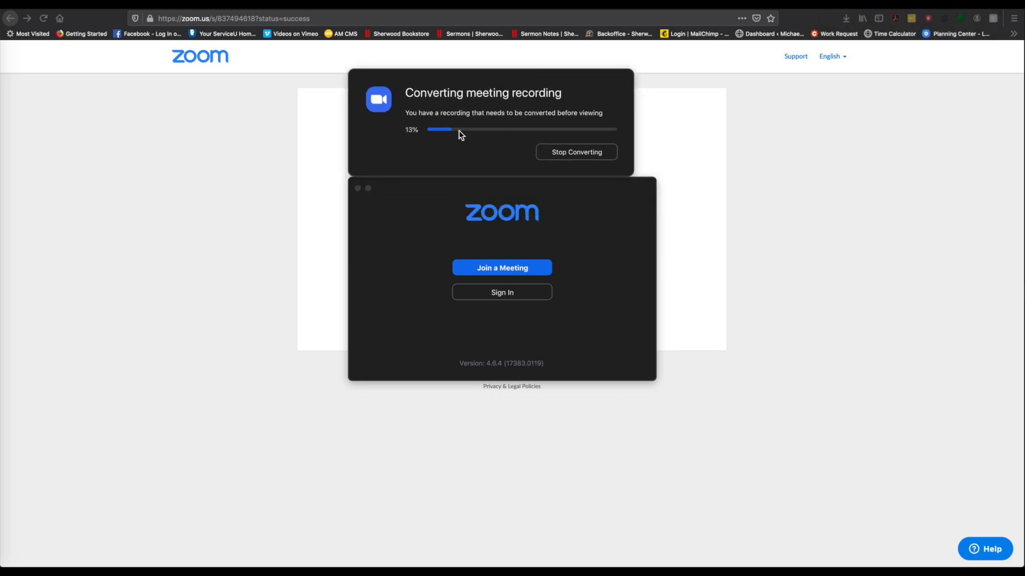